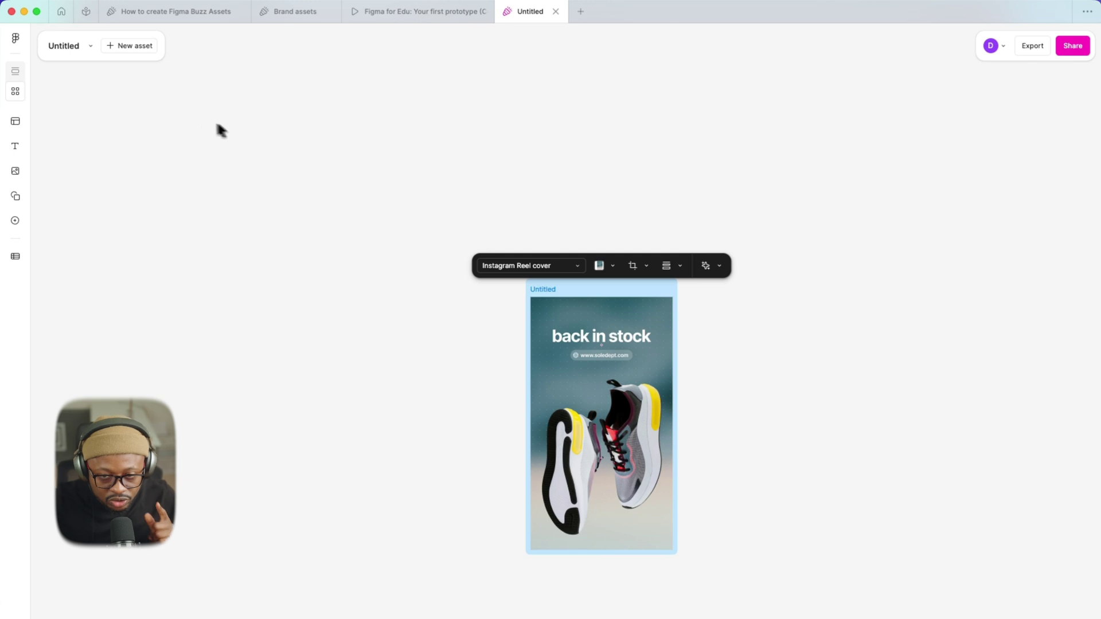
- Open the 'back in stock' Instagram Reel cover asset in the editor with its pages panel
left_click(150, 116)
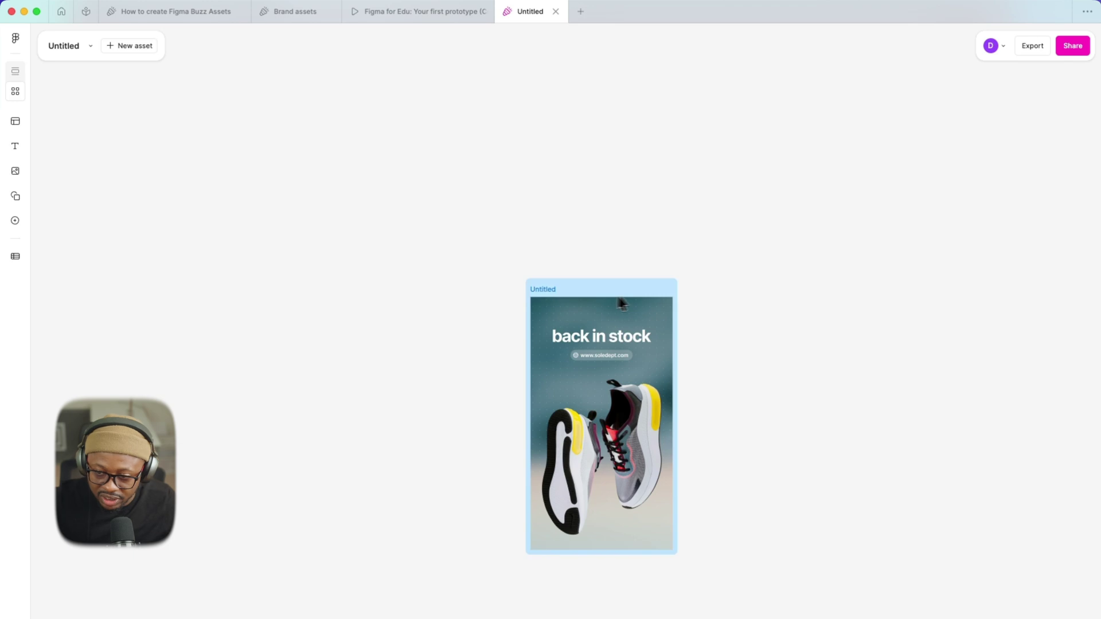
left_click(571, 297)
left_click(486, 343)
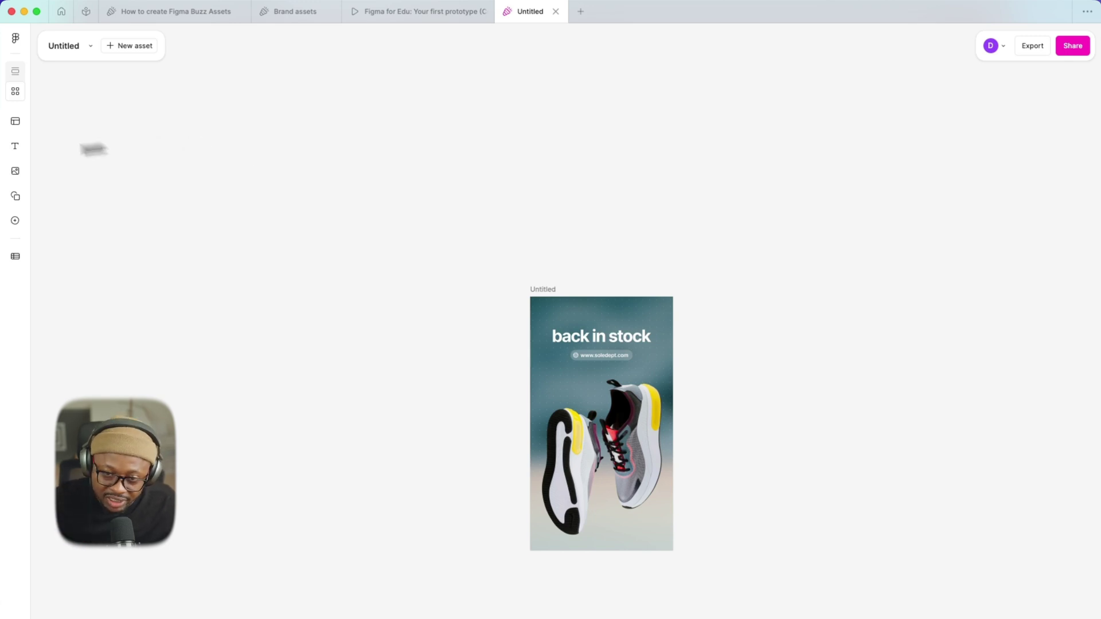
left_click(17, 74)
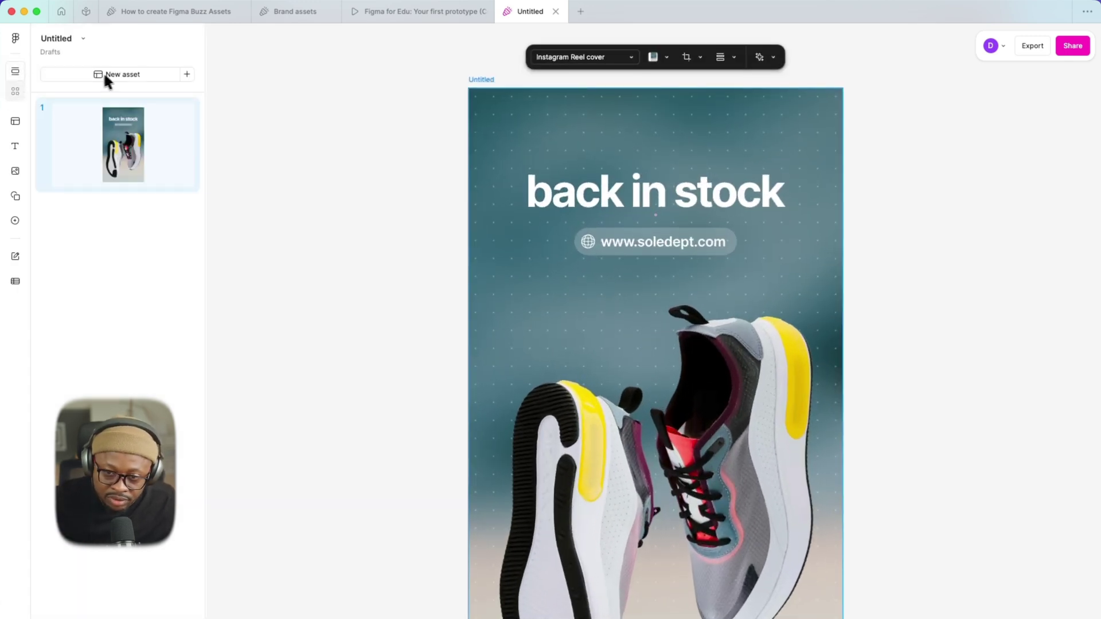
- Browse the new-asset templates down to Instagram Reel cover, then bring the test 1 spreadsheet forward
left_click(113, 74)
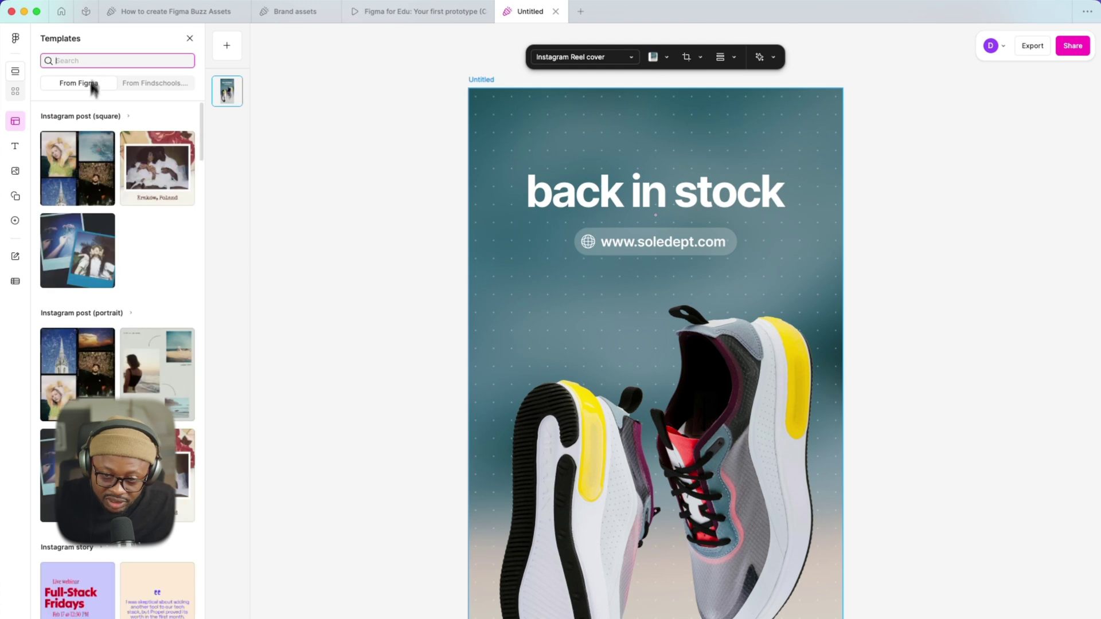
mouse_move(78, 205)
scroll(80, 183, "down", 15)
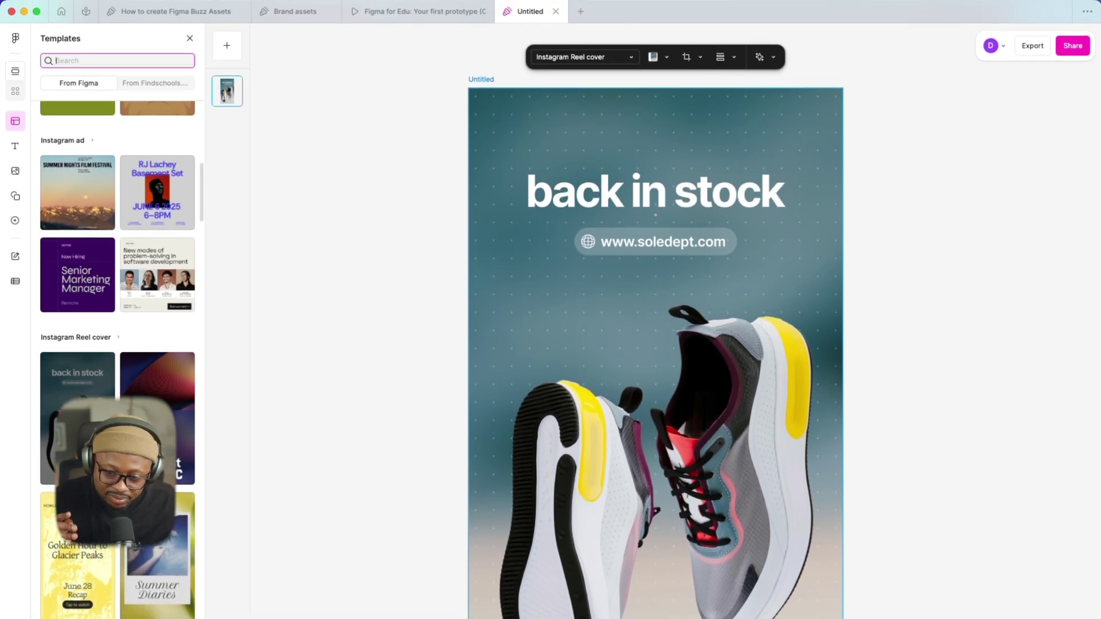
left_click(366, 293)
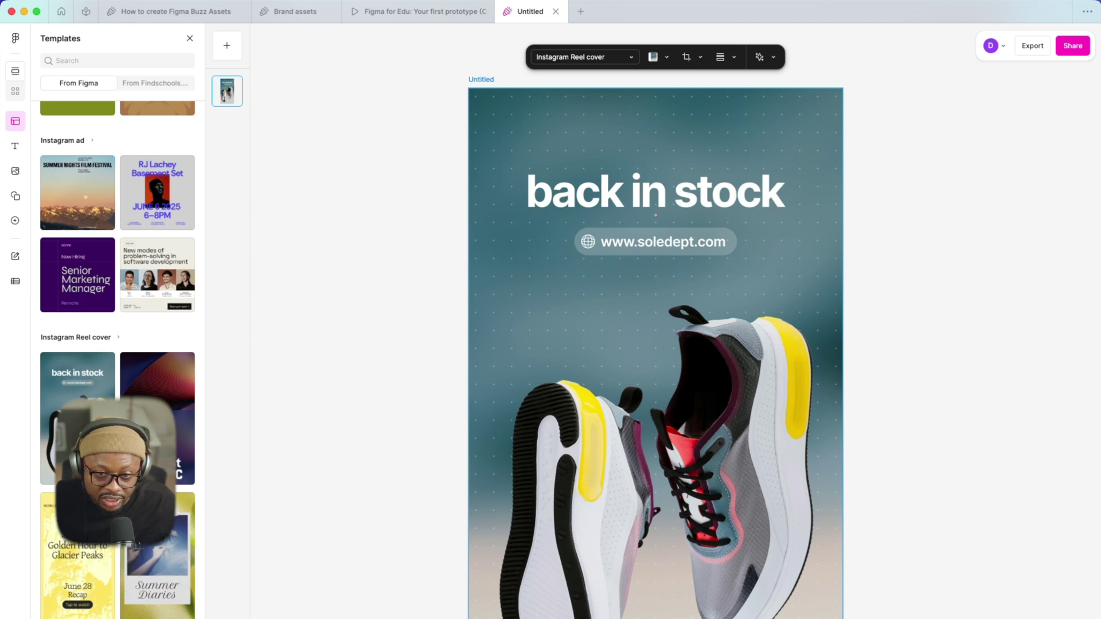
key("super+Tab")
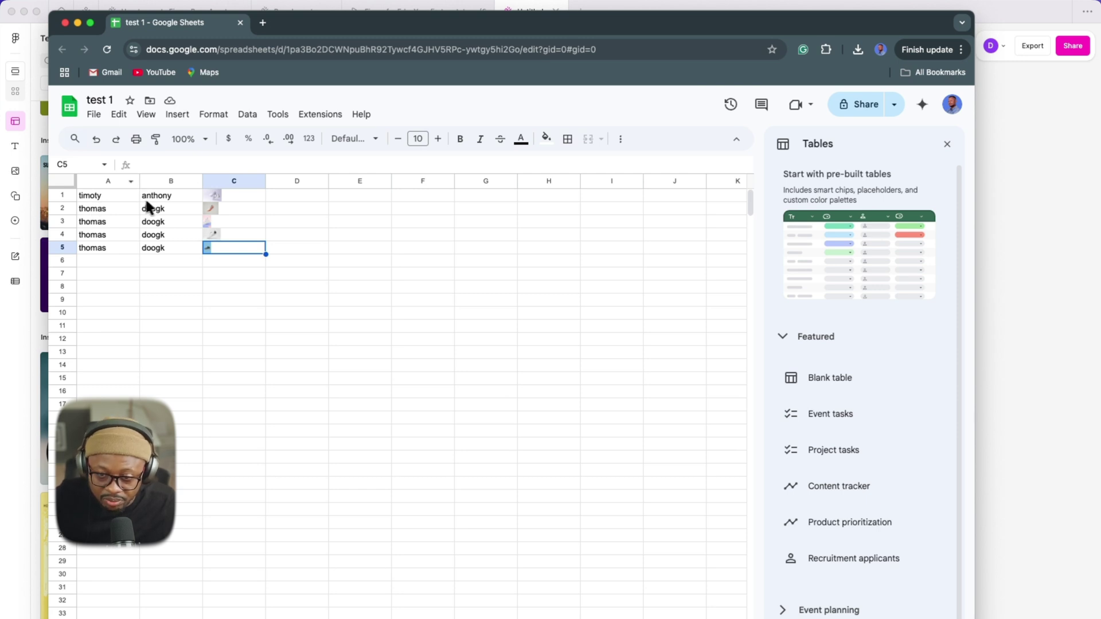
- Delete the small images from cells C1 through C5 of the test 1 sheet
left_click(215, 193)
left_click(218, 207)
left_click(218, 222)
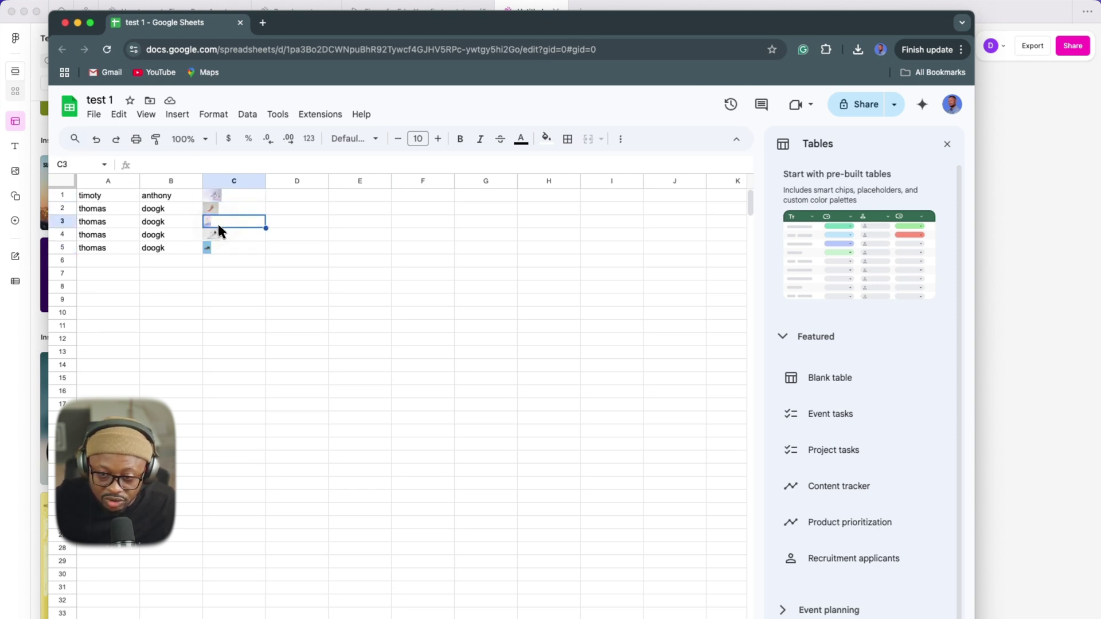
left_click(218, 249)
left_click(221, 198)
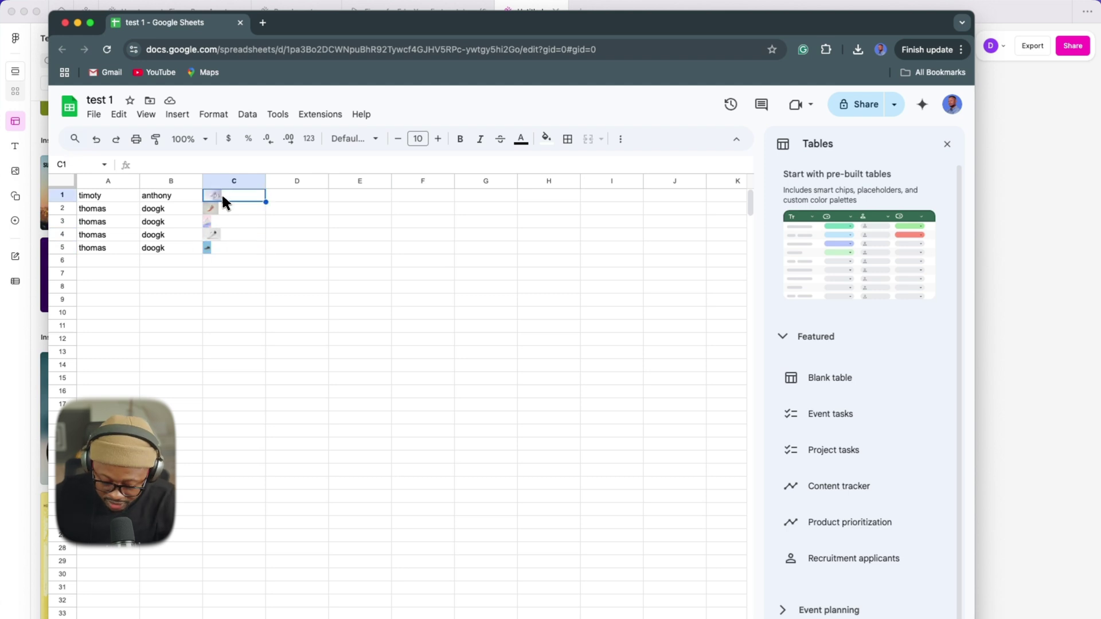
key("Delete")
left_click(227, 204)
key("Delete")
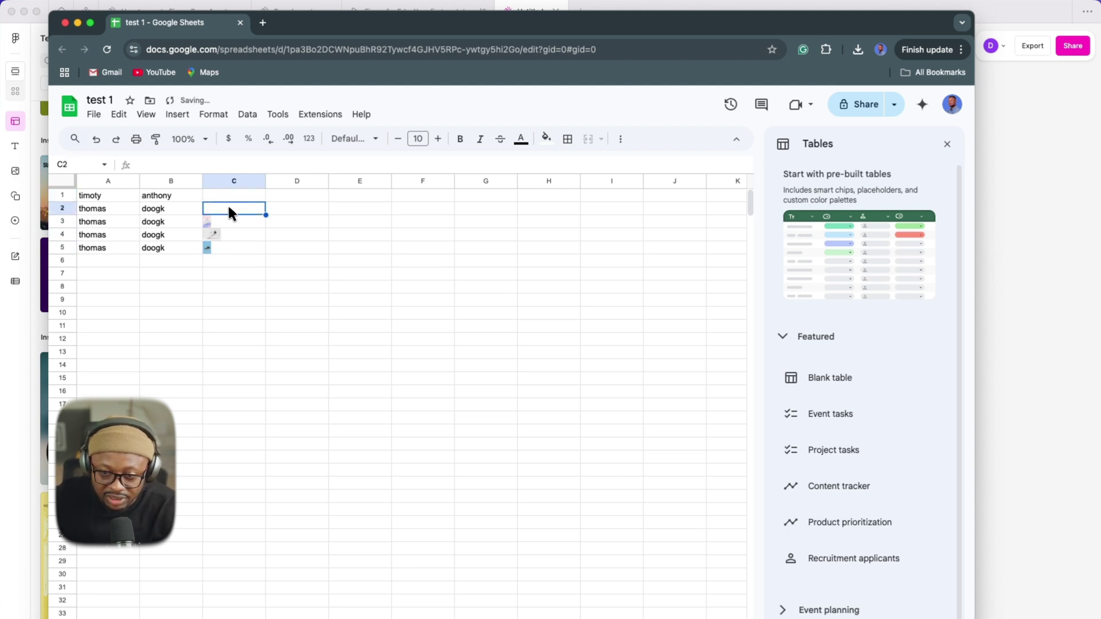
left_click(229, 221)
key("Delete")
left_click(228, 235)
key("Delete")
left_click(229, 247)
key("Delete")
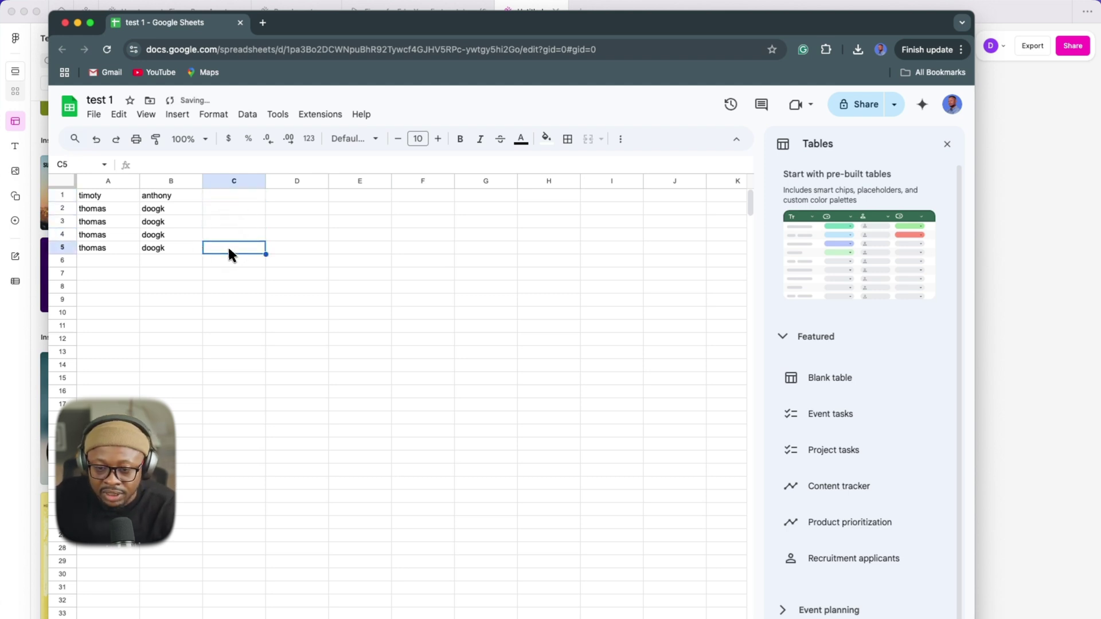
left_click(219, 195)
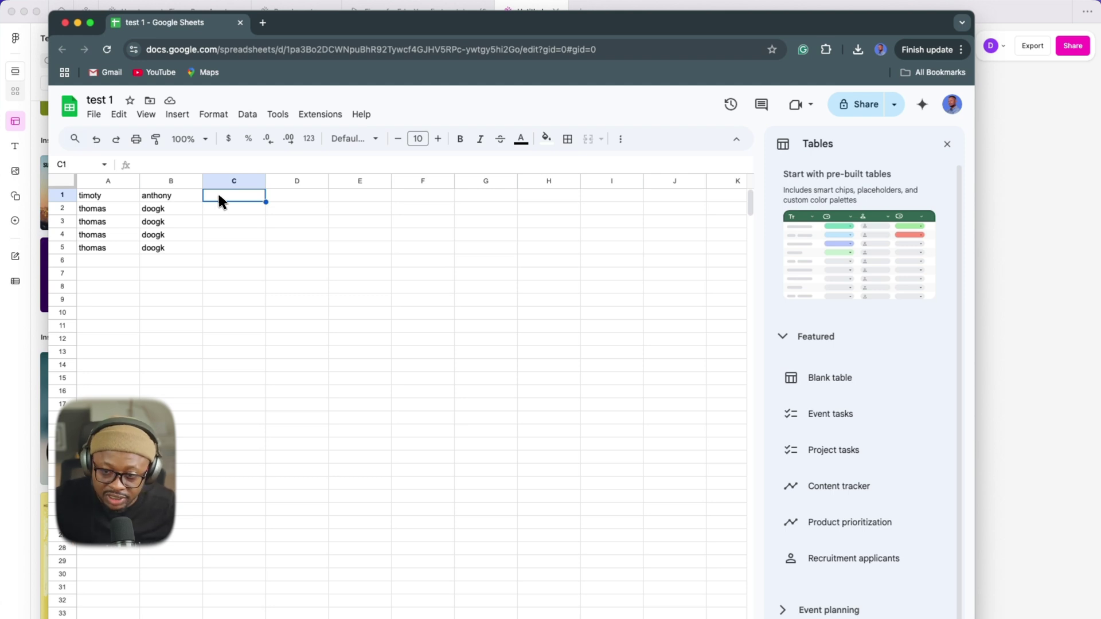
- Insert the first daniel-store photo from the Figma buzz folder into cell C1 as an in-cell image
left_click(174, 112)
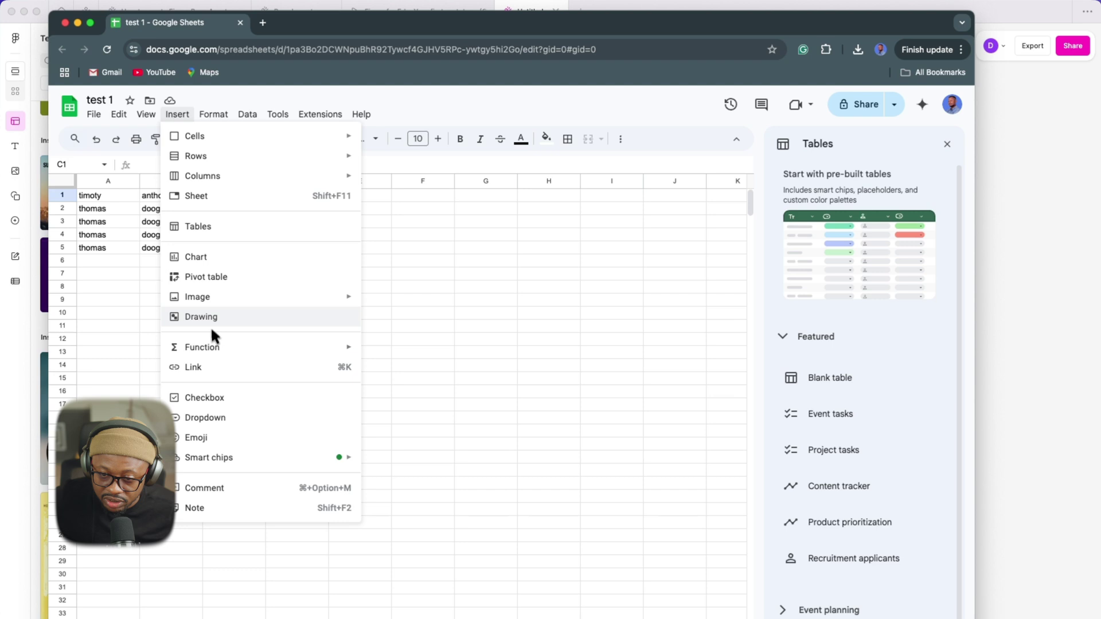
mouse_move(213, 302)
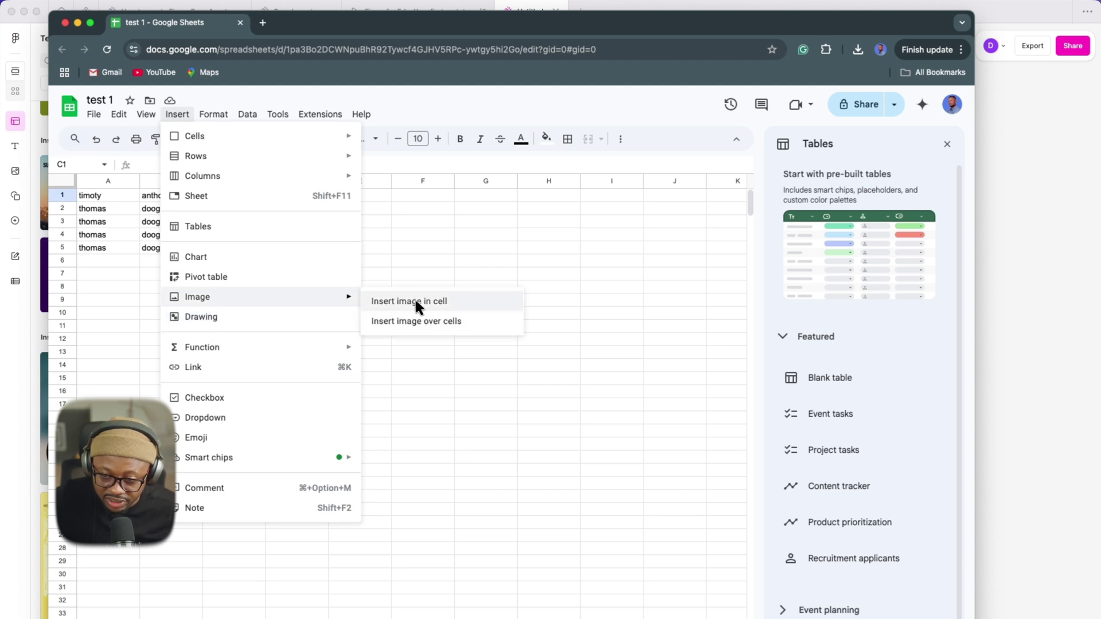
left_click(437, 301)
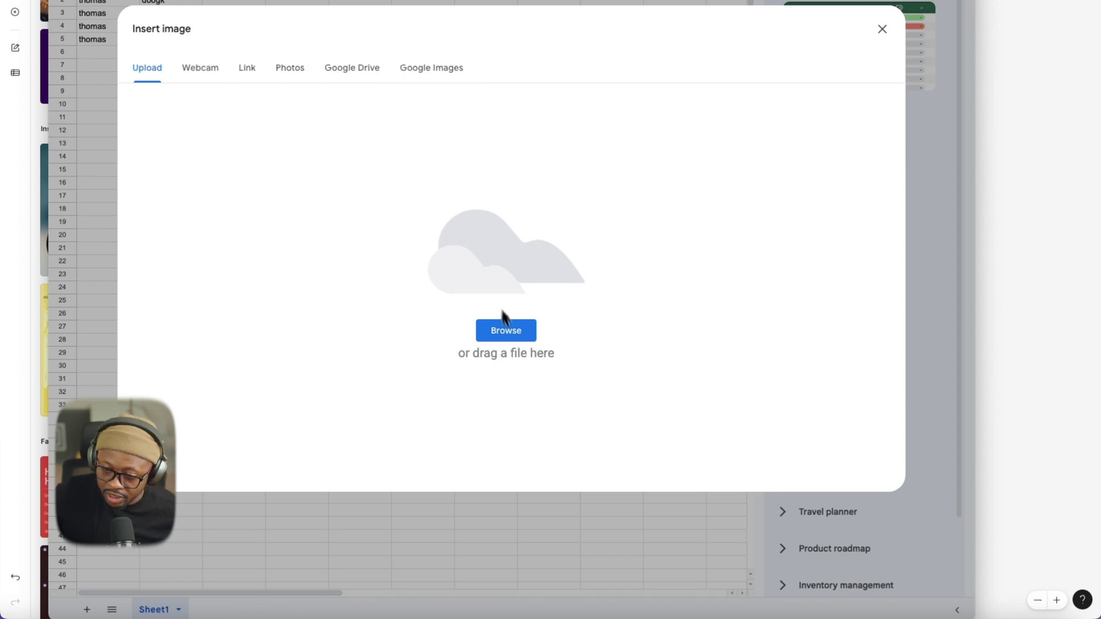
left_click(514, 338)
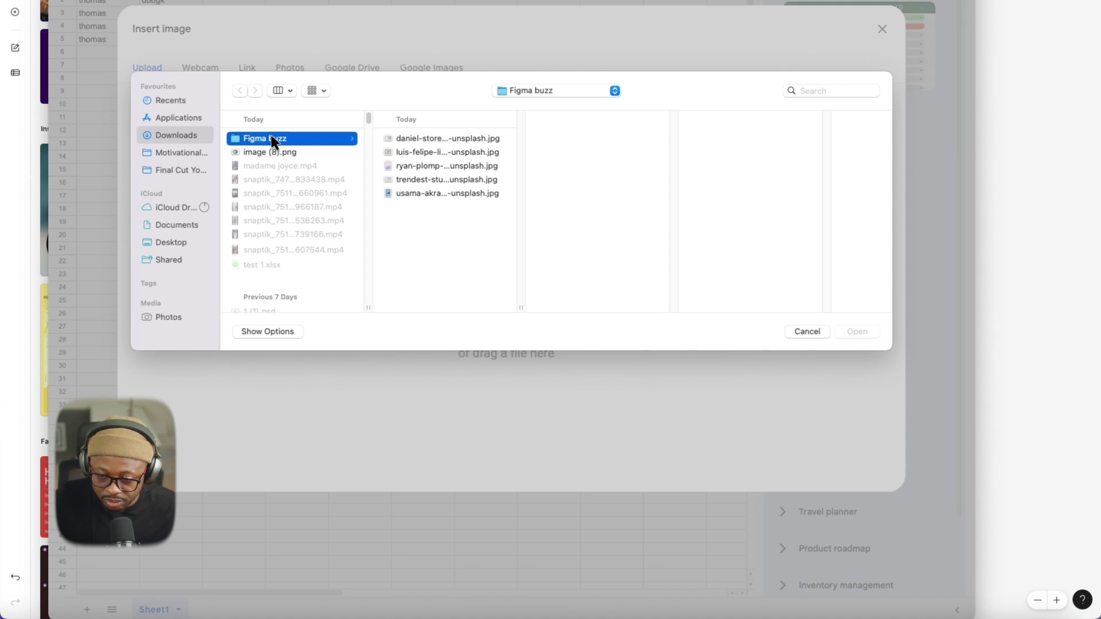
left_click(425, 141)
left_click(856, 332)
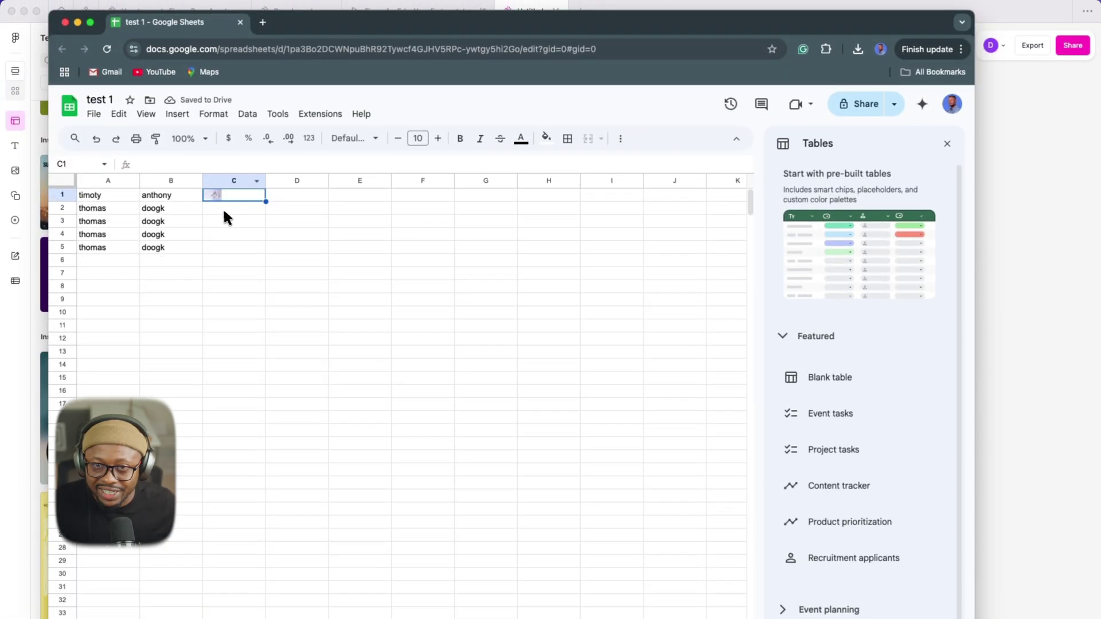
left_click(225, 209)
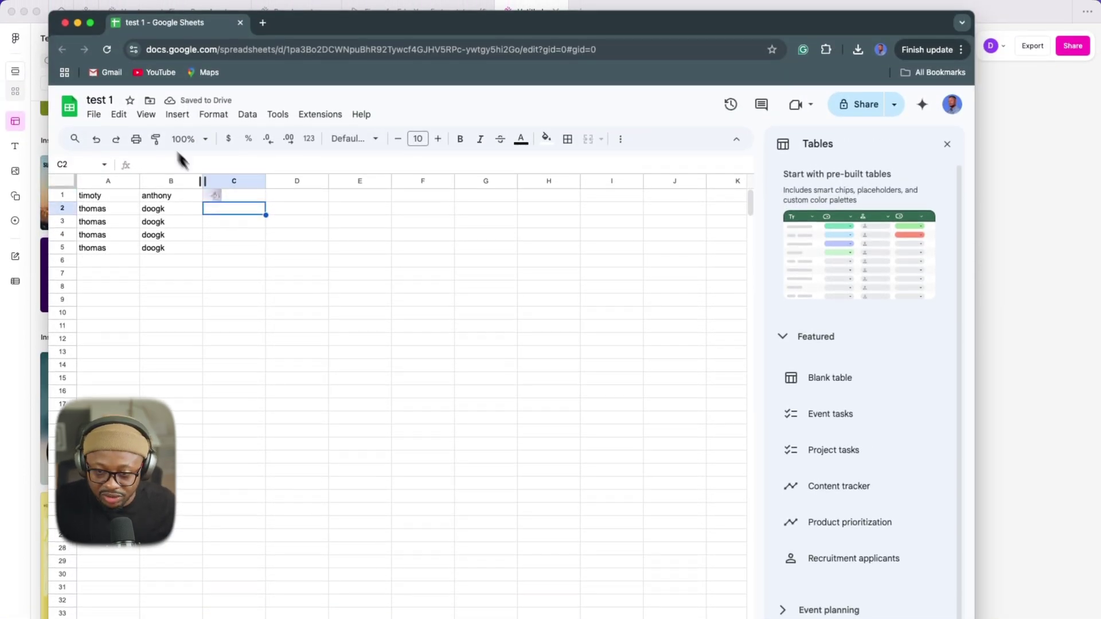
- Insert the second Figma buzz photo into cell C2 as an in-cell image
left_click(97, 114)
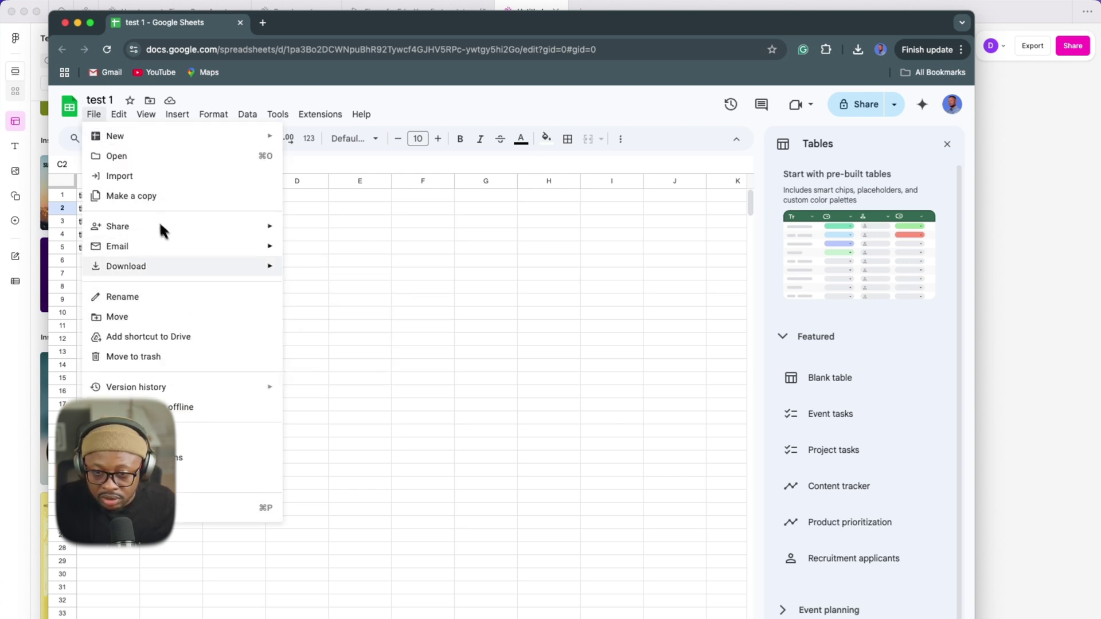
left_click(213, 114)
mouse_move(177, 115)
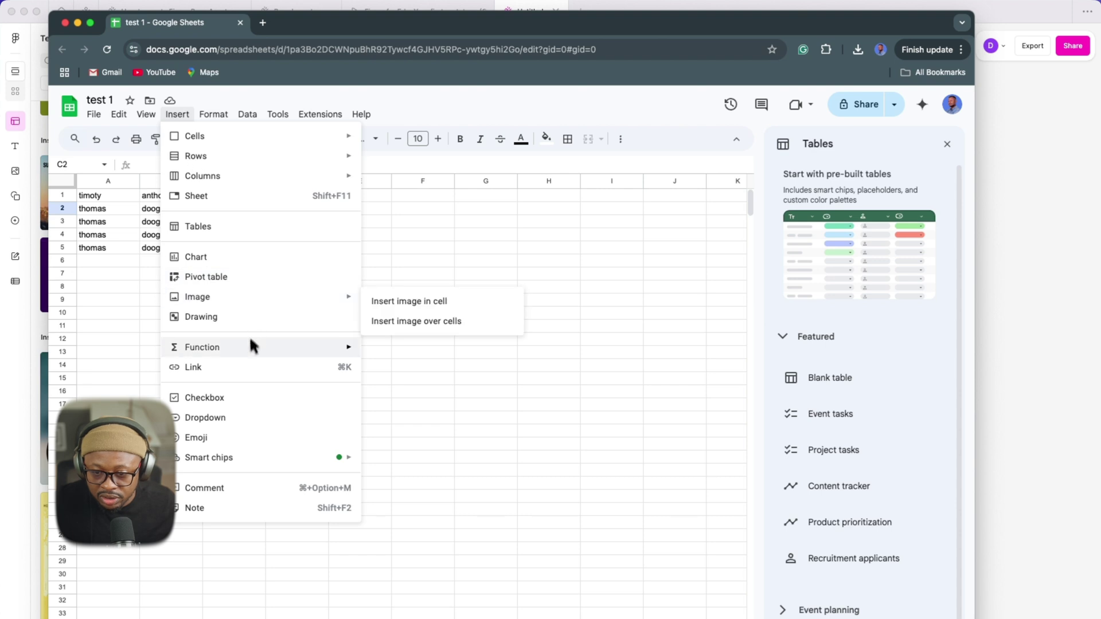
mouse_move(350, 296)
left_click(413, 301)
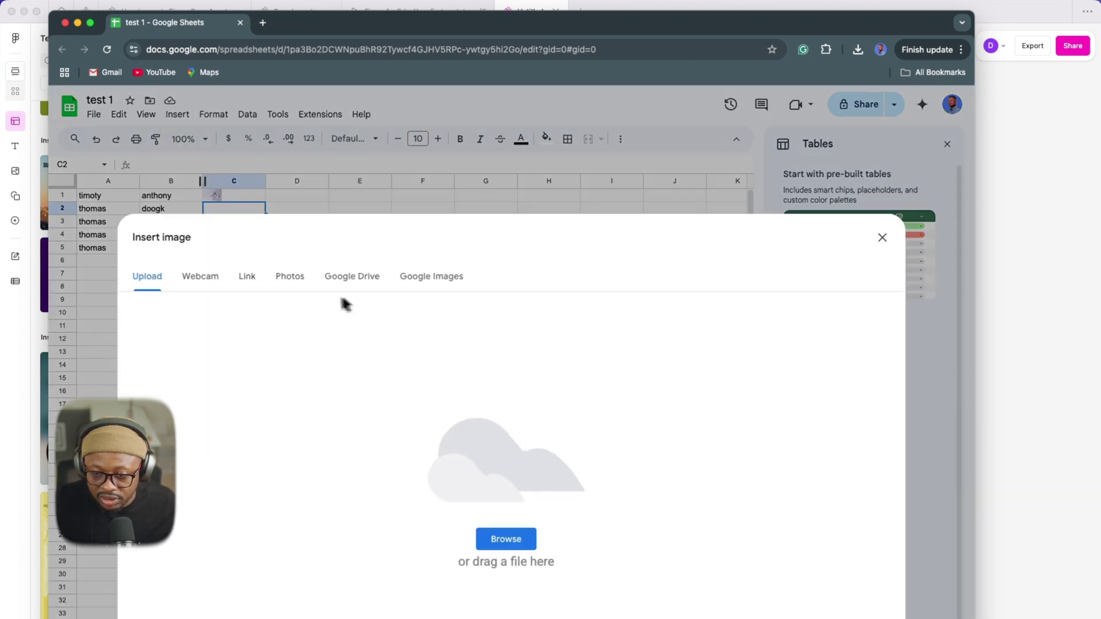
left_click(506, 539)
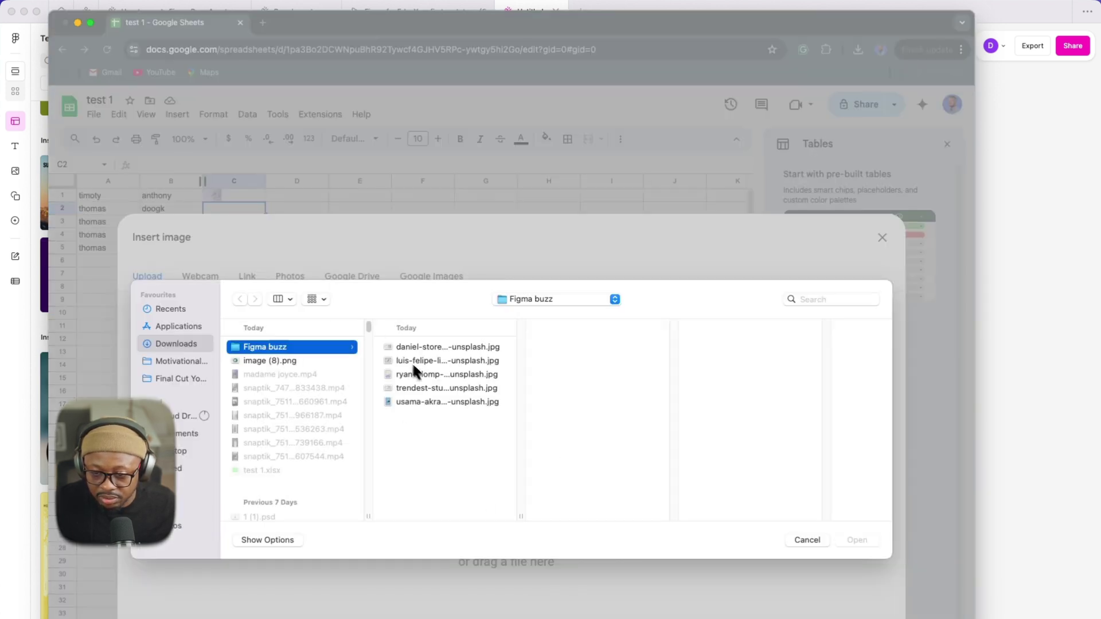
left_click(415, 362)
left_click(857, 540)
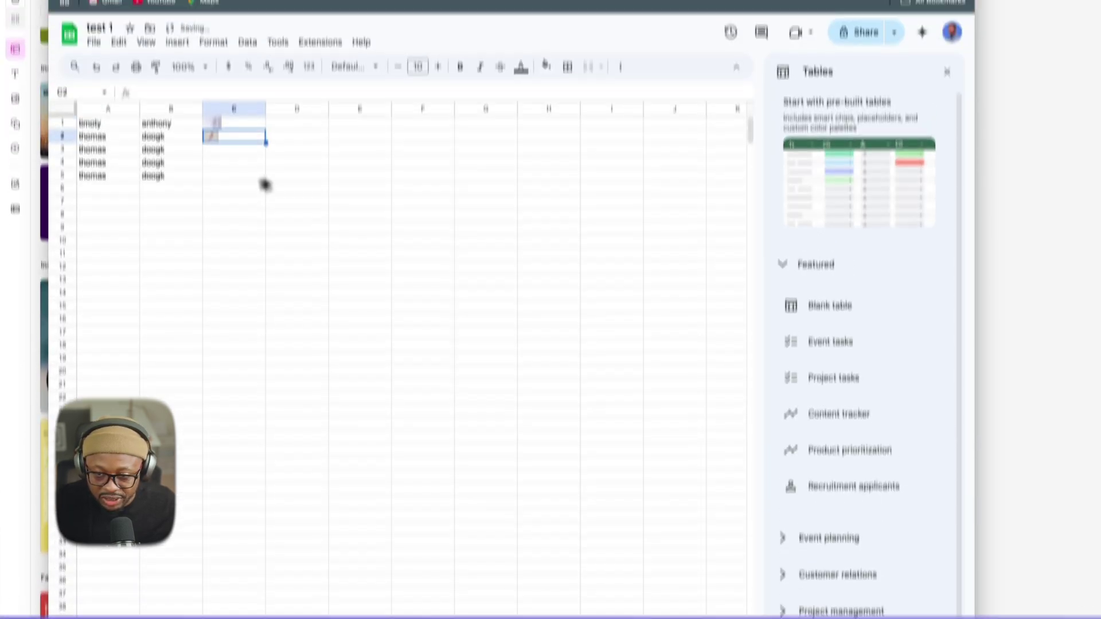
- Add a shoe photo from the Figma buzz folder to cell C3
left_click(215, 149)
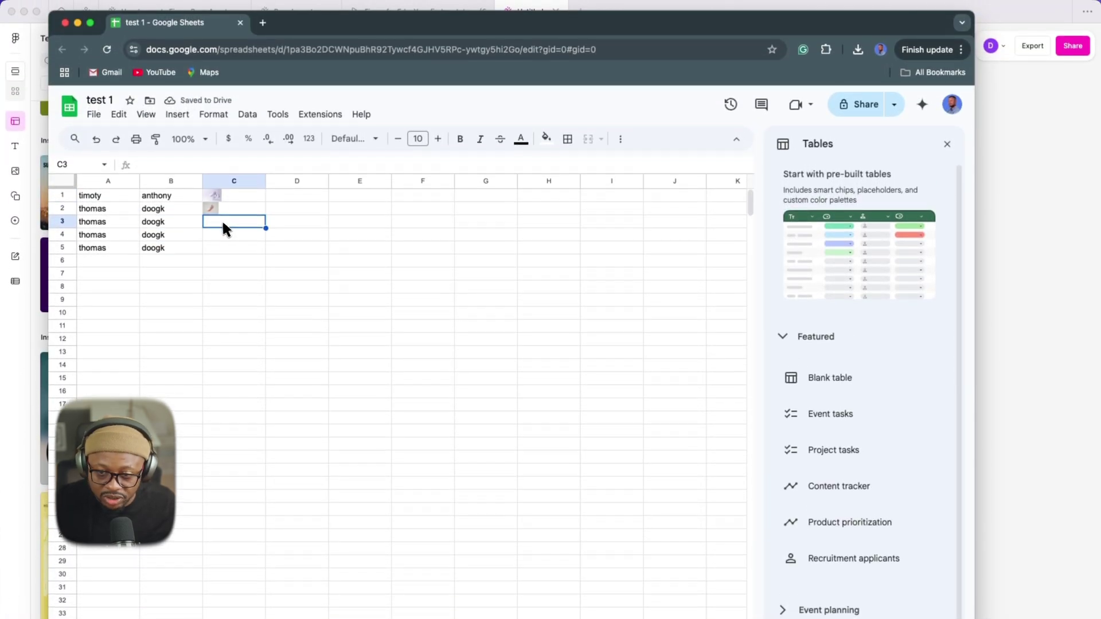
left_click(177, 114)
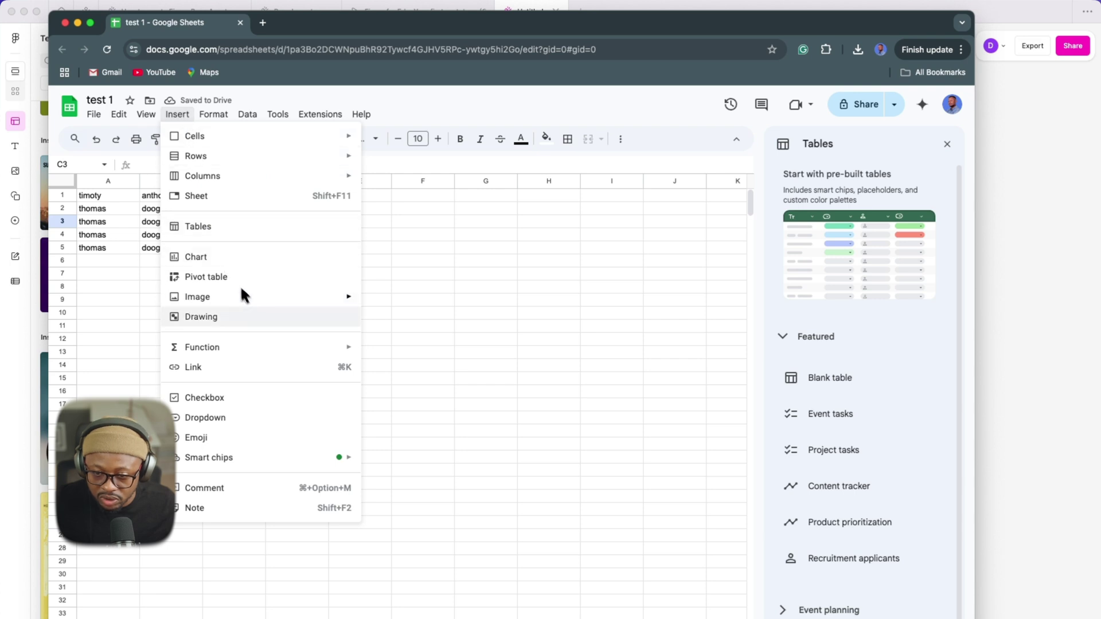
mouse_move(257, 298)
left_click(396, 318)
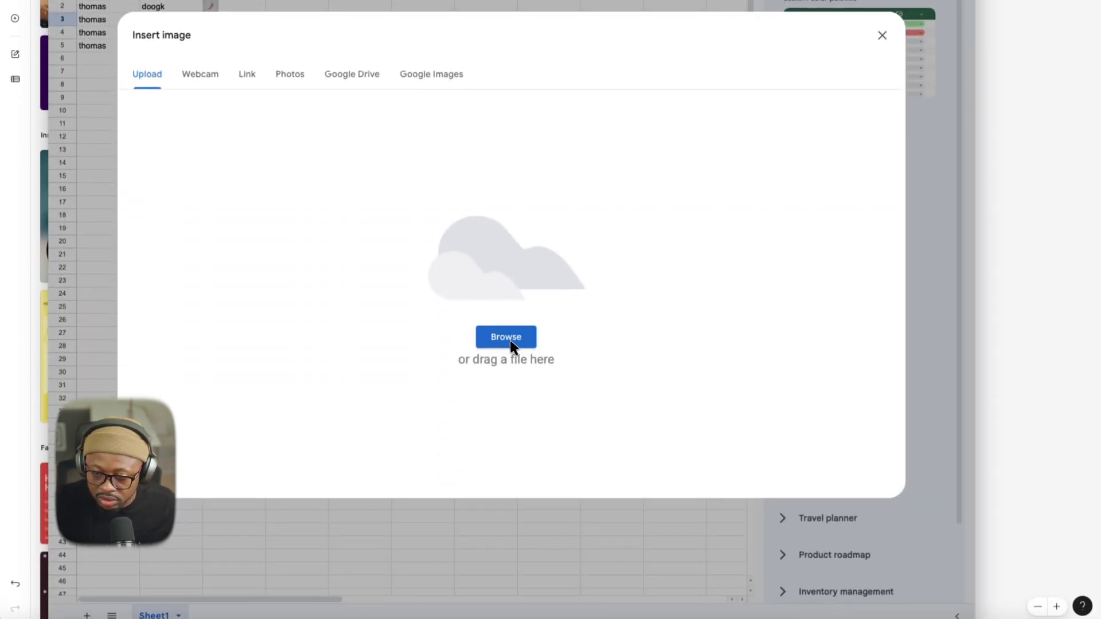
left_click(506, 539)
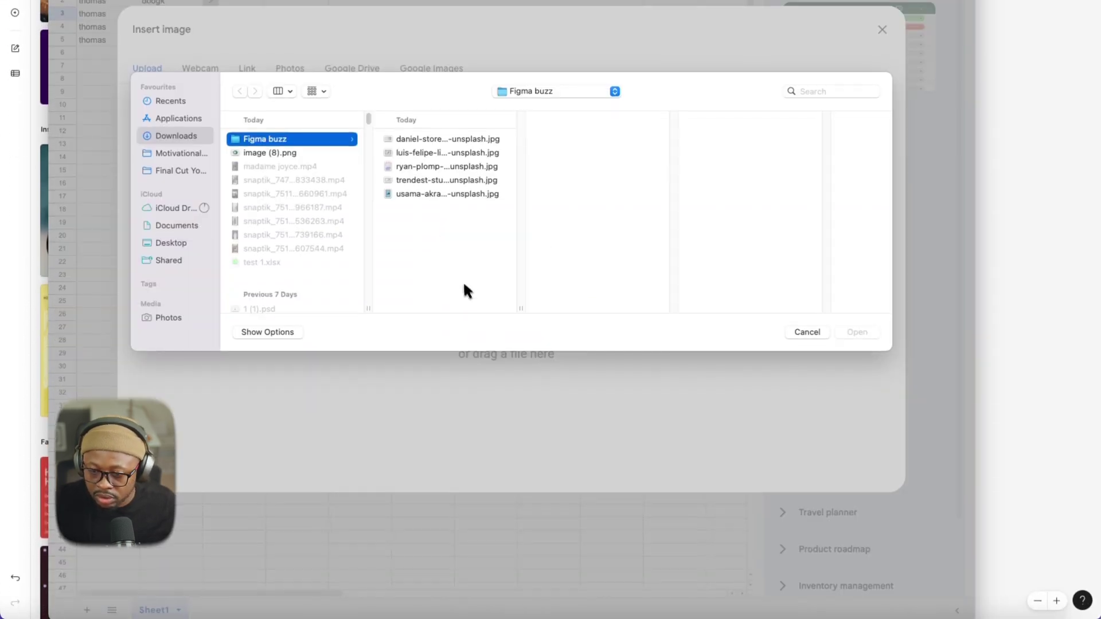
left_click(456, 166)
double_click(456, 166)
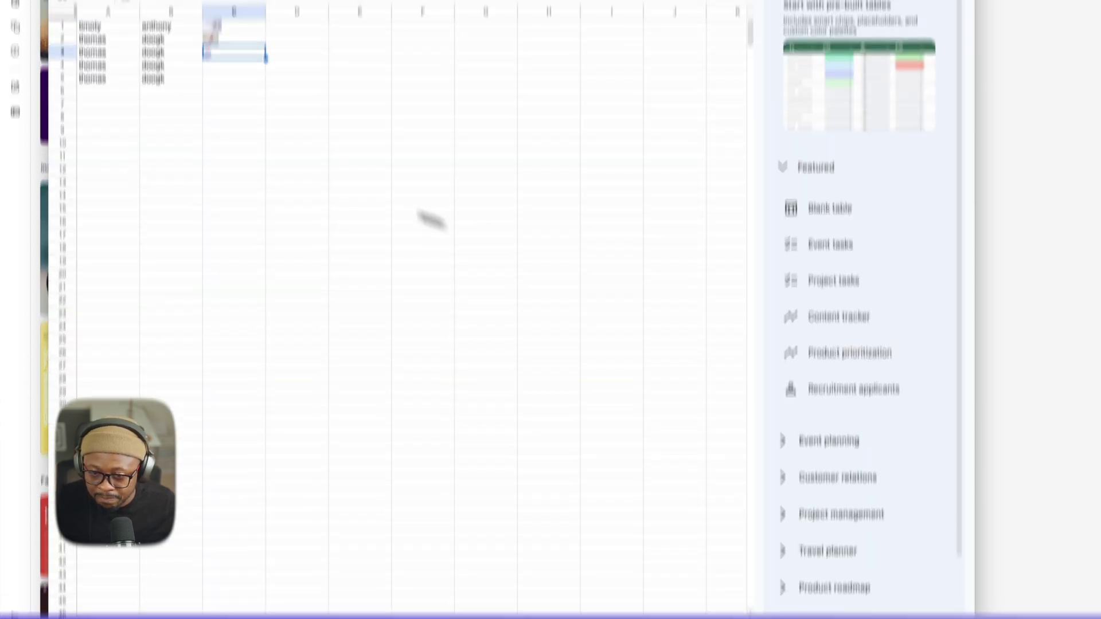
- Insert another shoe photo from the Figma buzz folder into cell C4
left_click(224, 26)
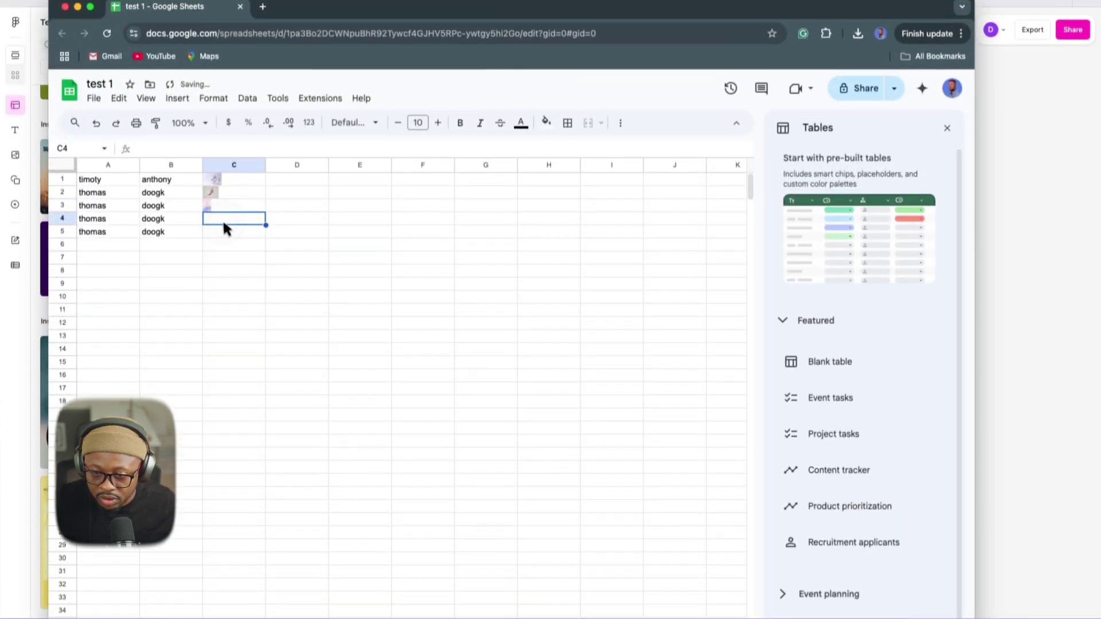
left_click(177, 94)
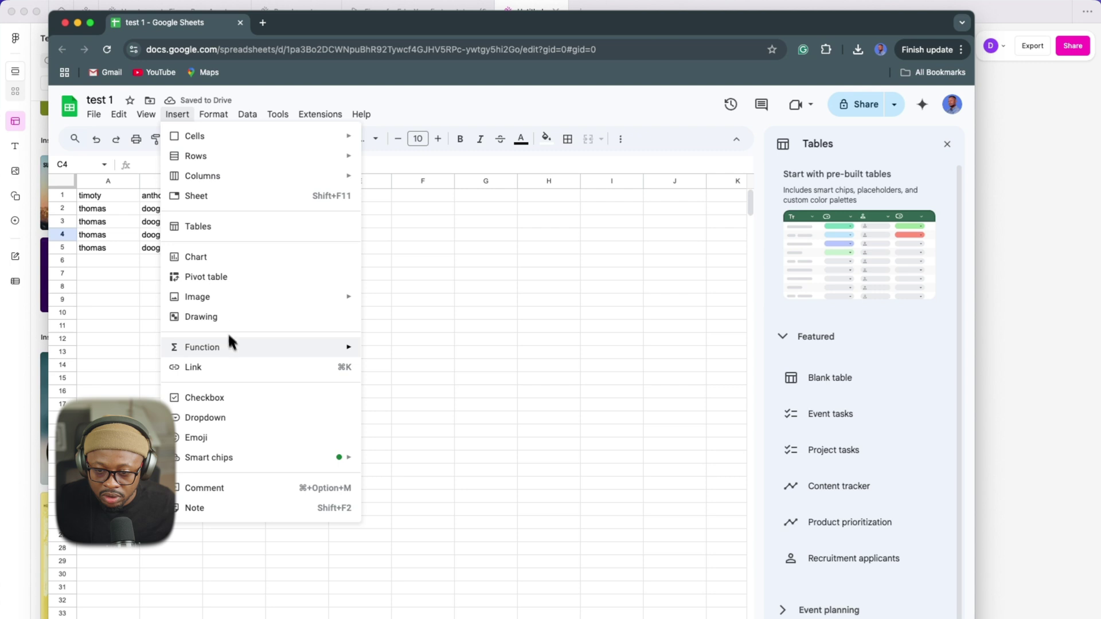
mouse_move(230, 297)
left_click(437, 300)
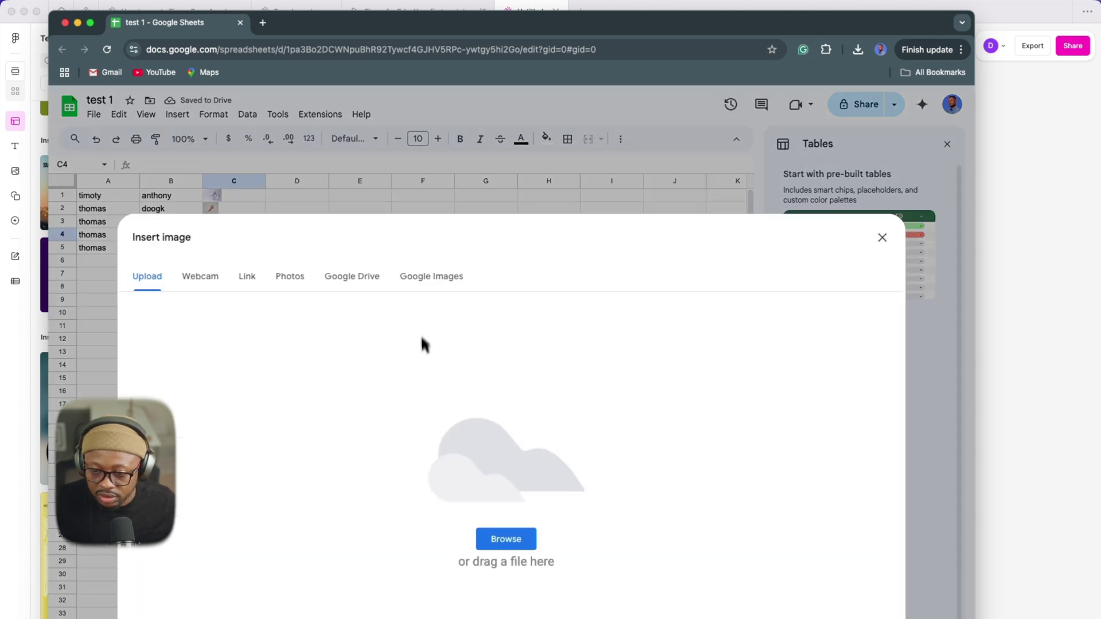
left_click(510, 537)
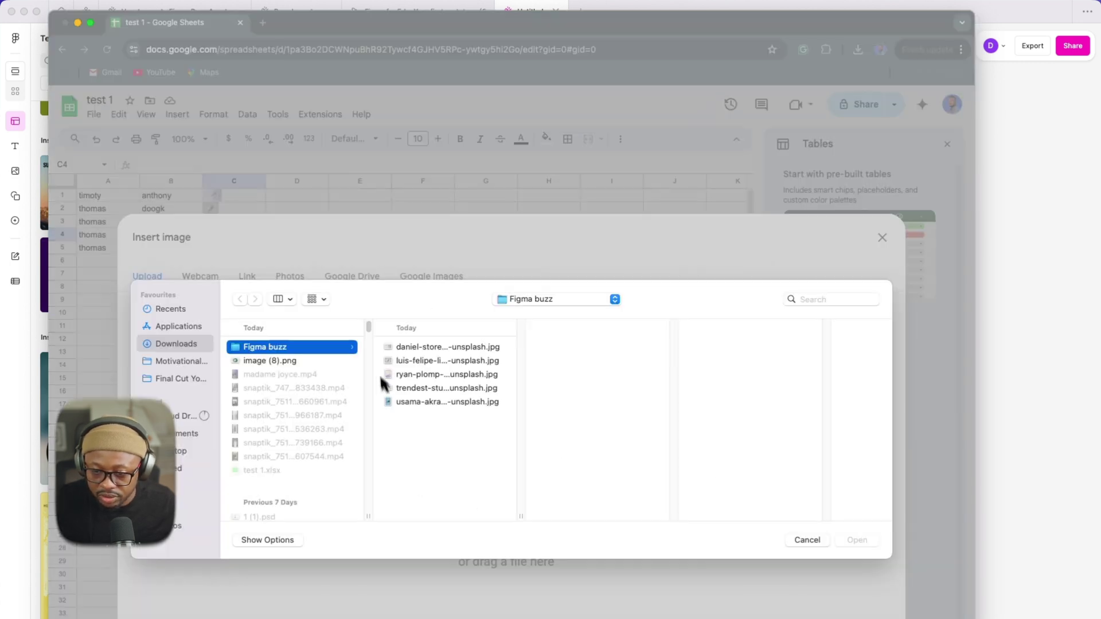
double_click(449, 388)
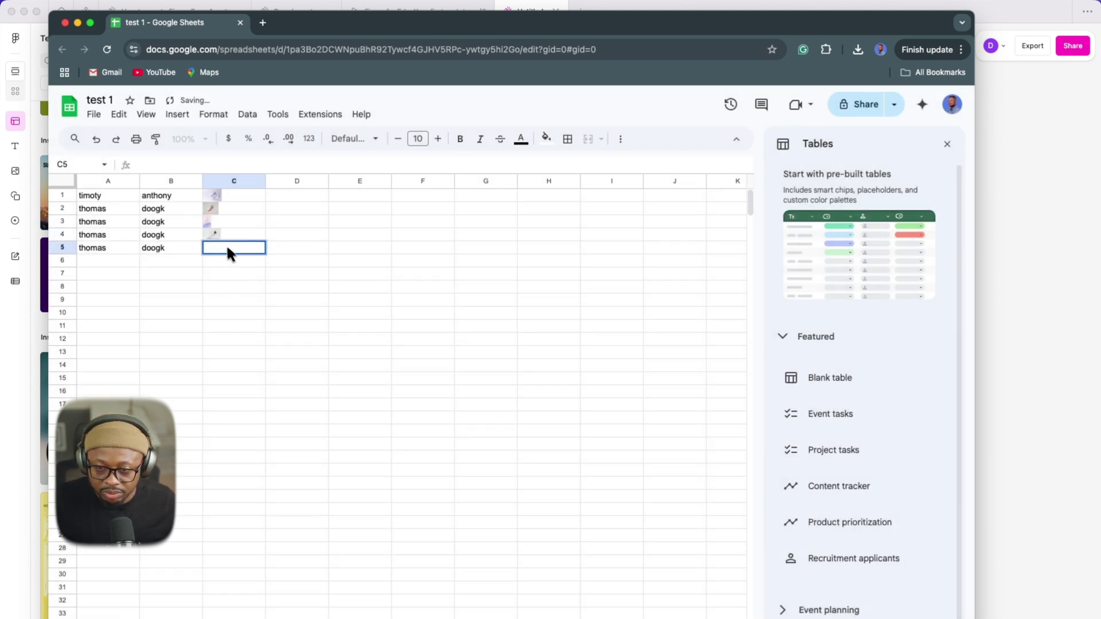
- Insert the last shoe photo from the Figma buzz folder into cell C5
left_click(233, 248)
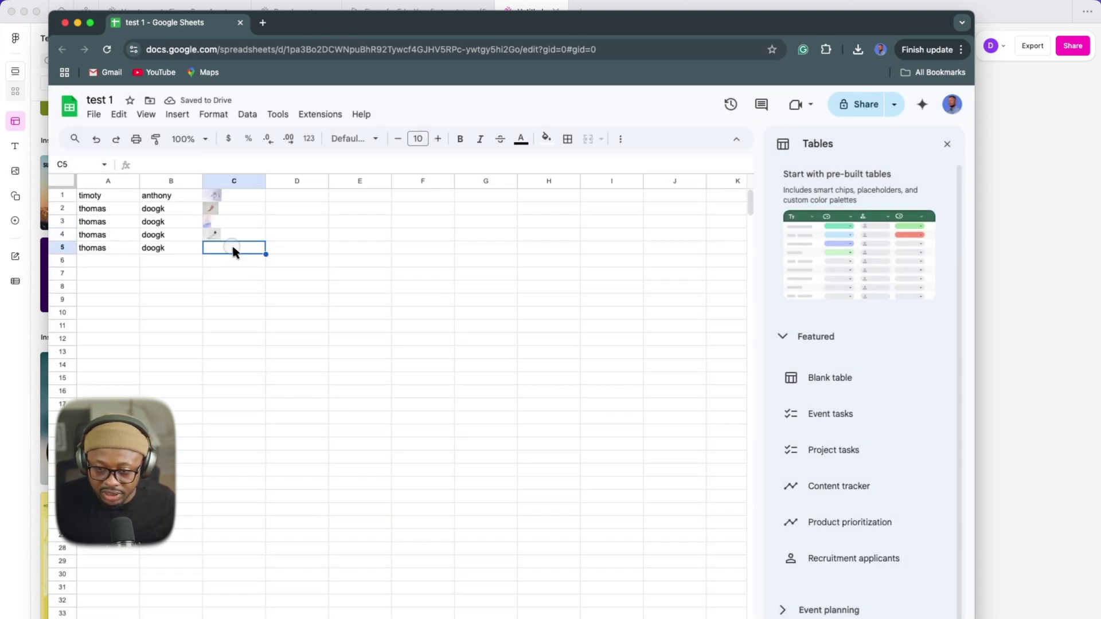
left_click(176, 114)
mouse_move(234, 296)
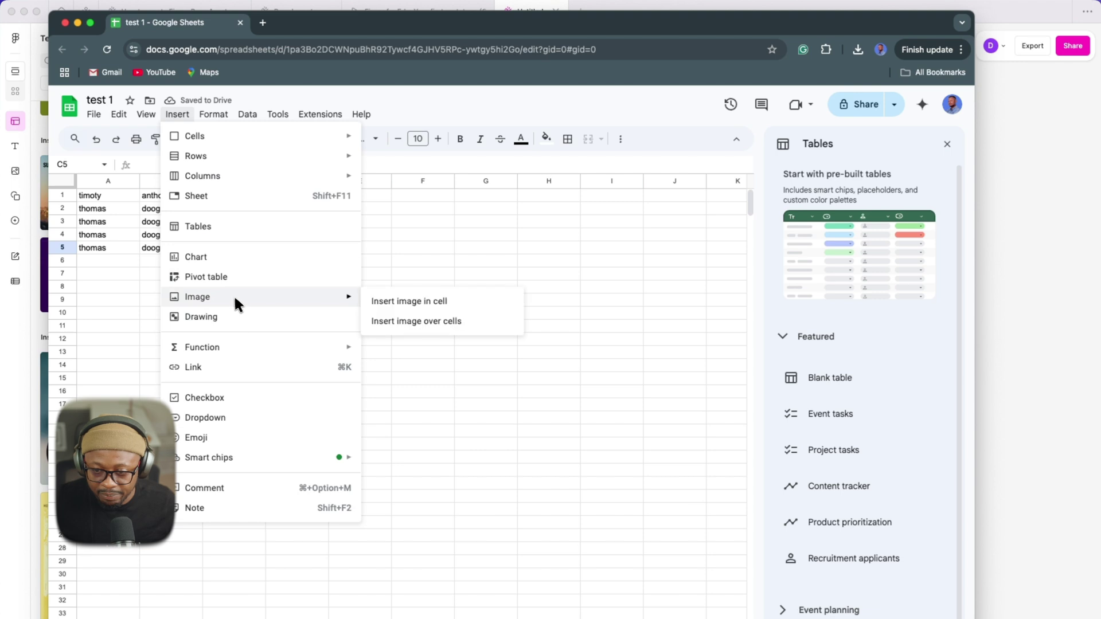
left_click(378, 301)
left_click(486, 538)
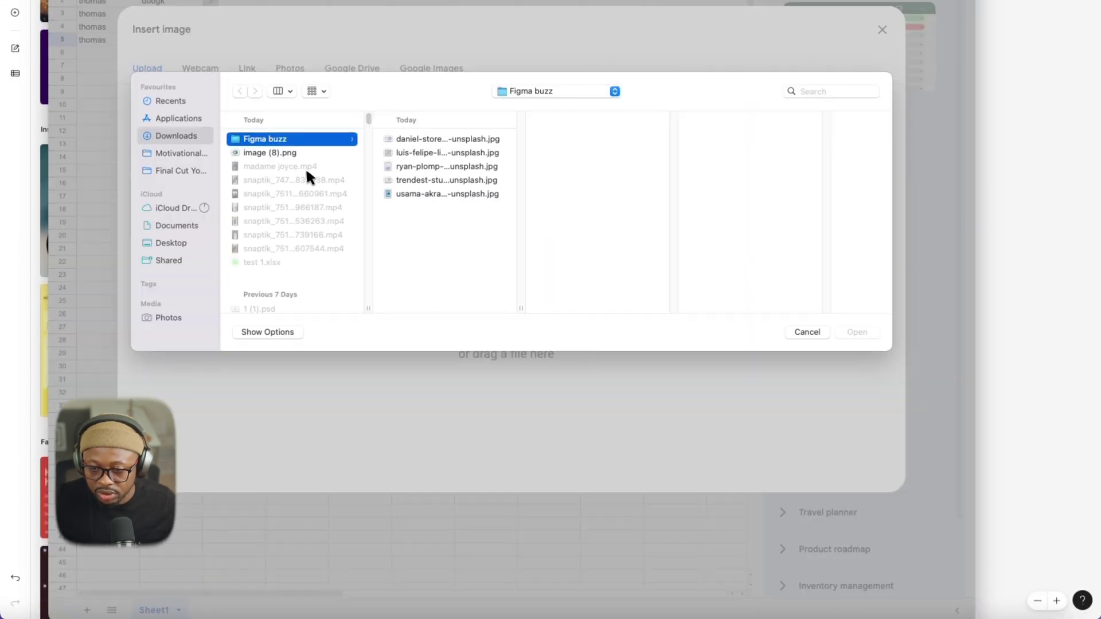
double_click(450, 194)
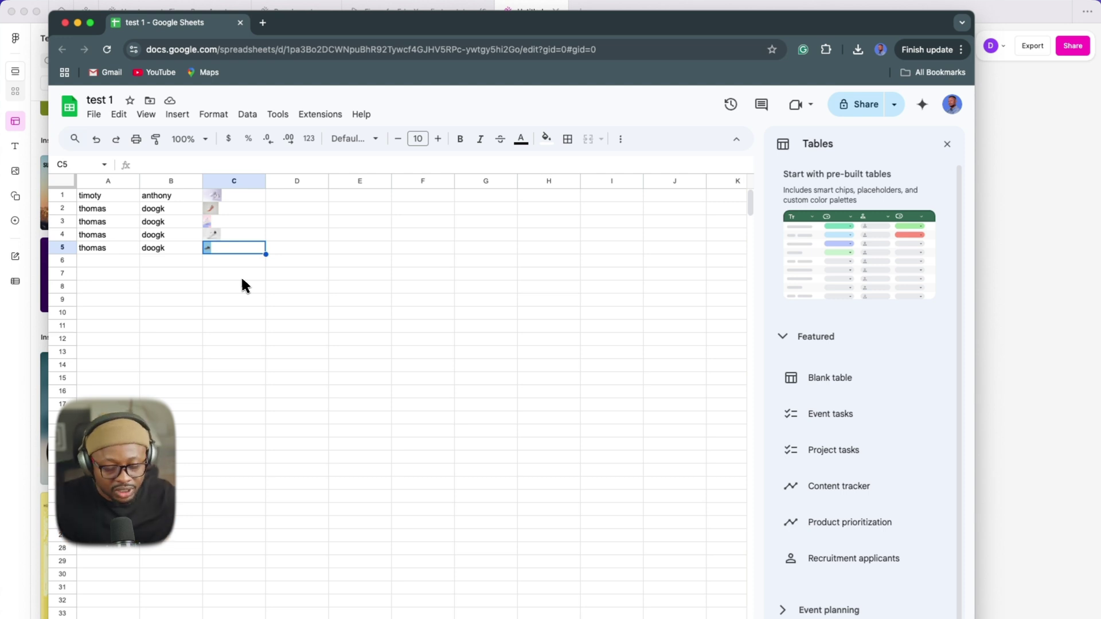
- Download the test 1 sheet as a Microsoft Excel (.xlsx) workbook
left_click(253, 300)
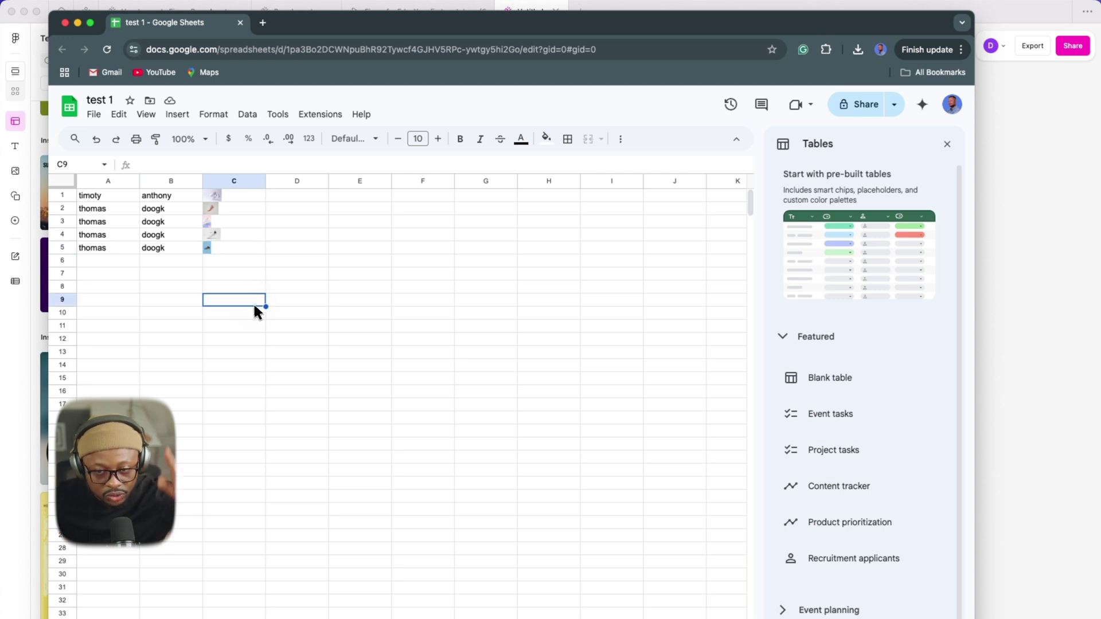
left_click(93, 114)
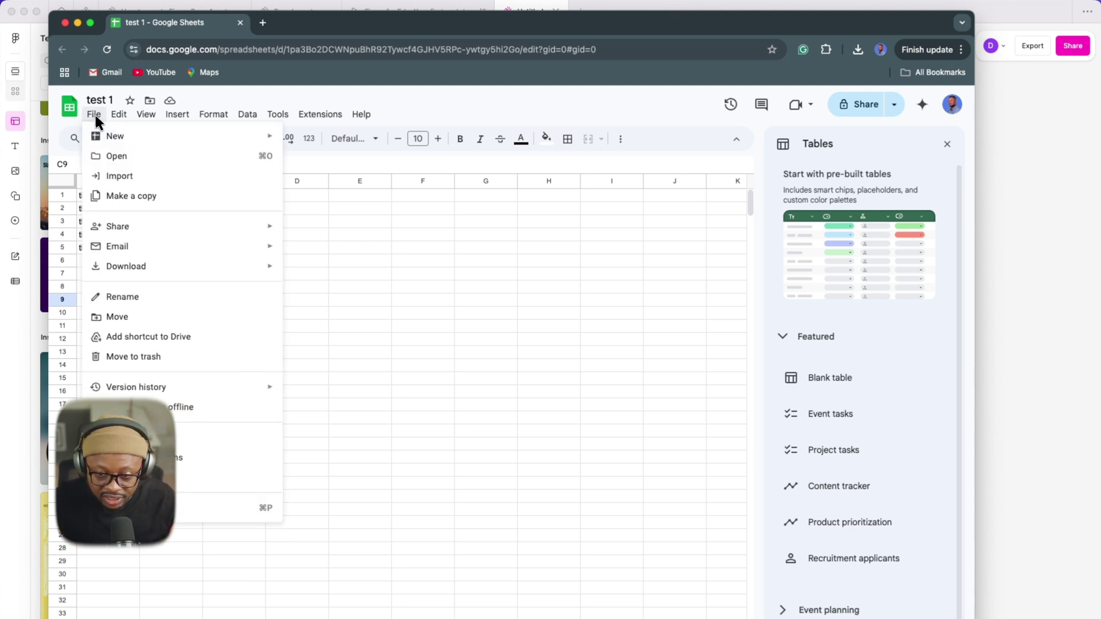
mouse_move(214, 270)
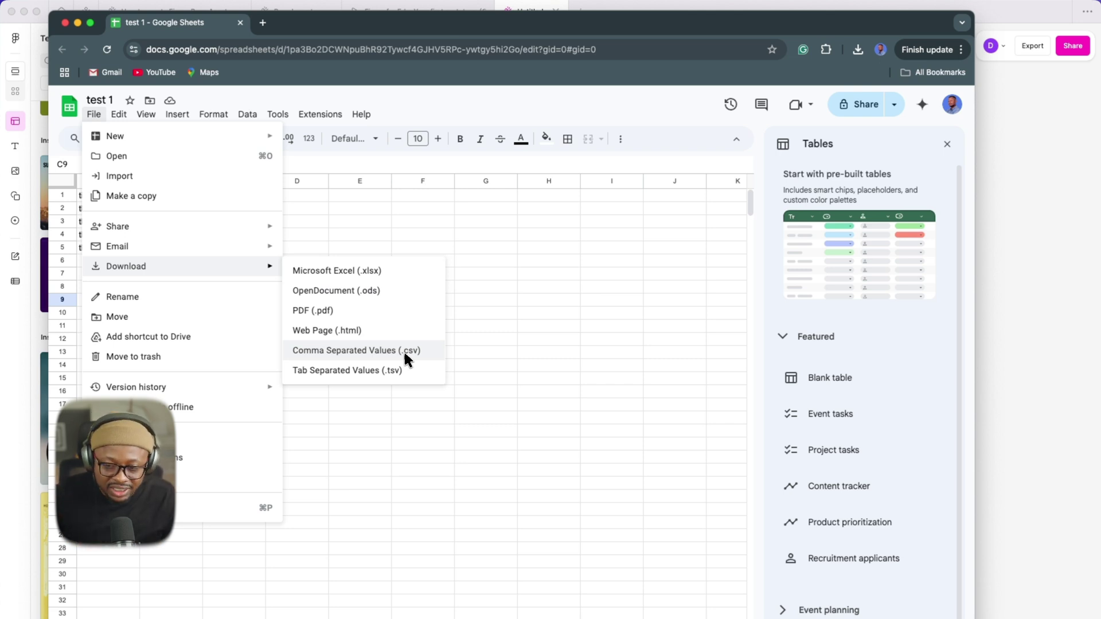
left_click(355, 270)
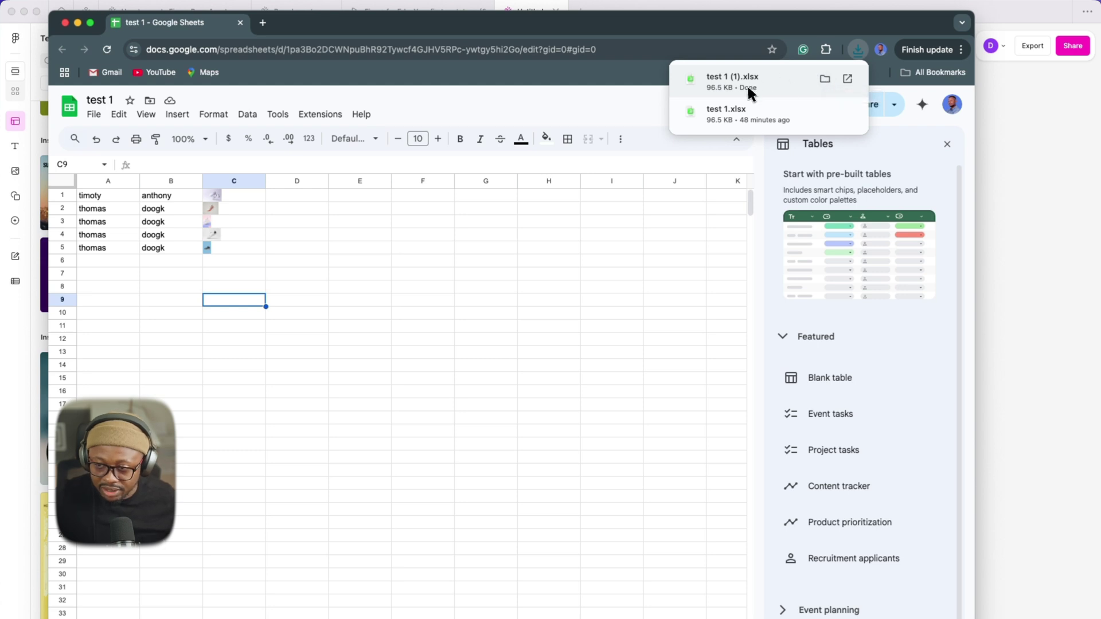
- Make the browser window full screen and switch back to Figma Buzz
double_click(457, 21)
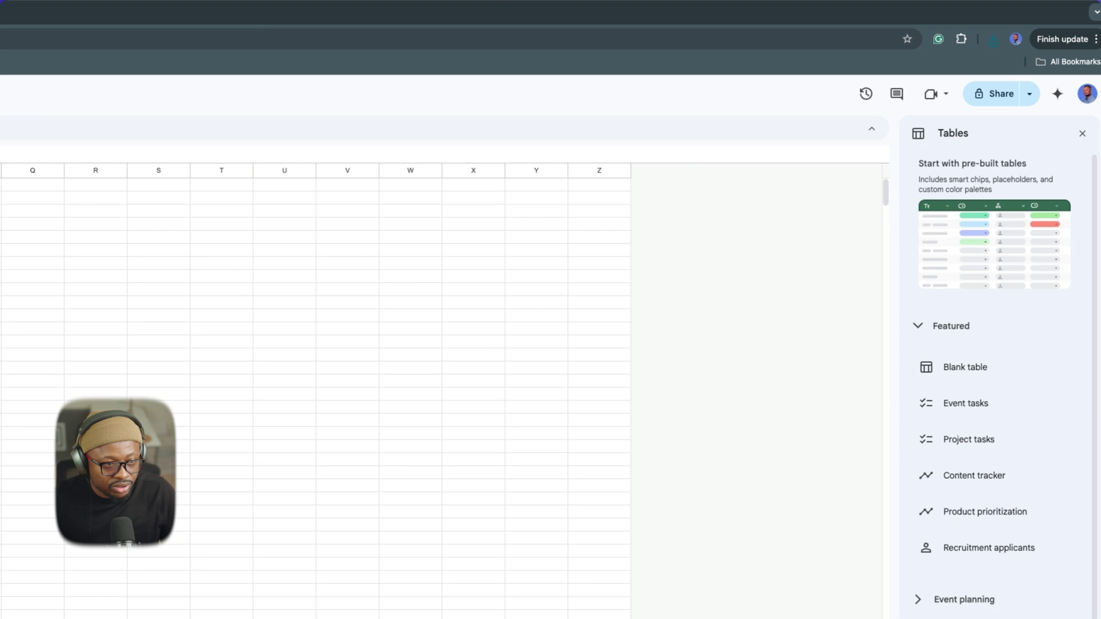
key("ctrl+super+f")
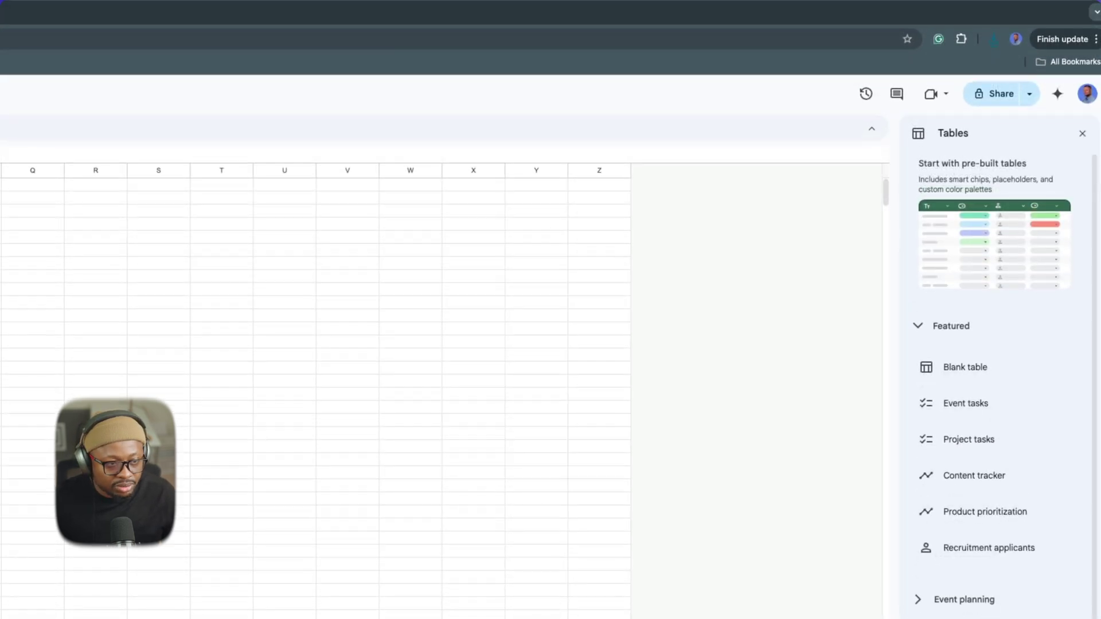
key("ctrl+Right")
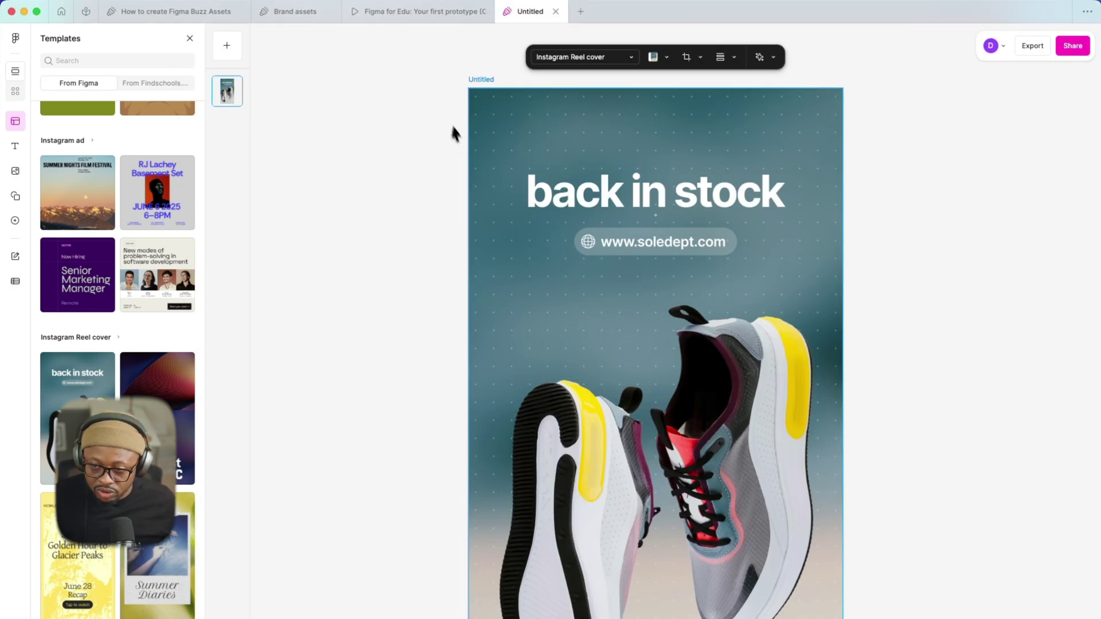
- Show the whole 'back in stock' reel cover and bring up the Bulk create panel
left_click(18, 92)
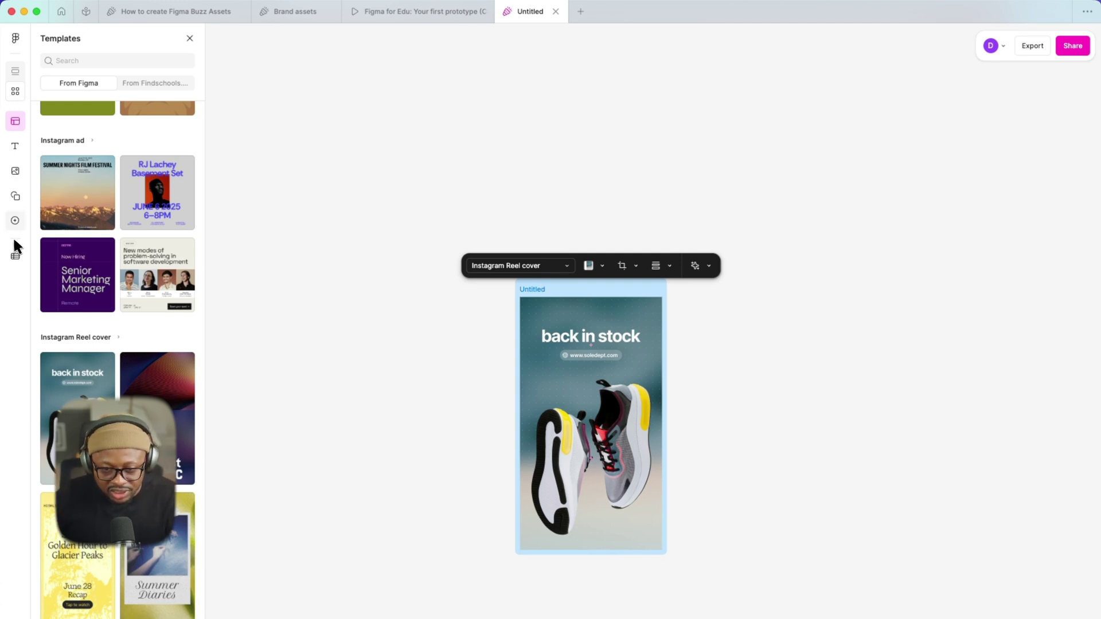
left_click(18, 264)
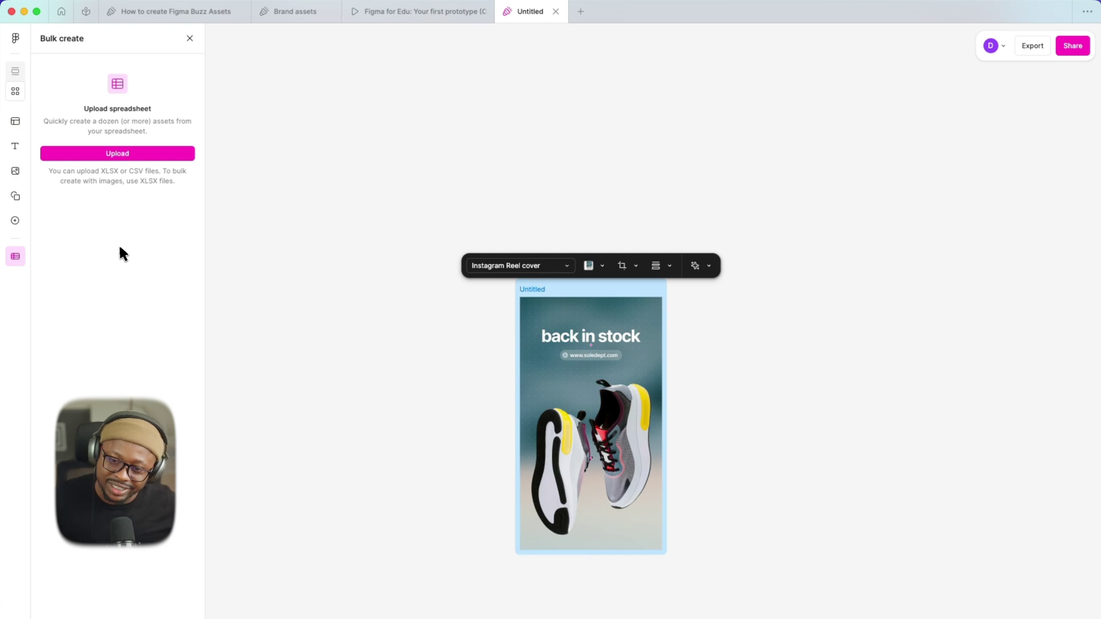
- Upload test 1 (1).xlsx from Downloads as the Bulk create data source
left_click(120, 158)
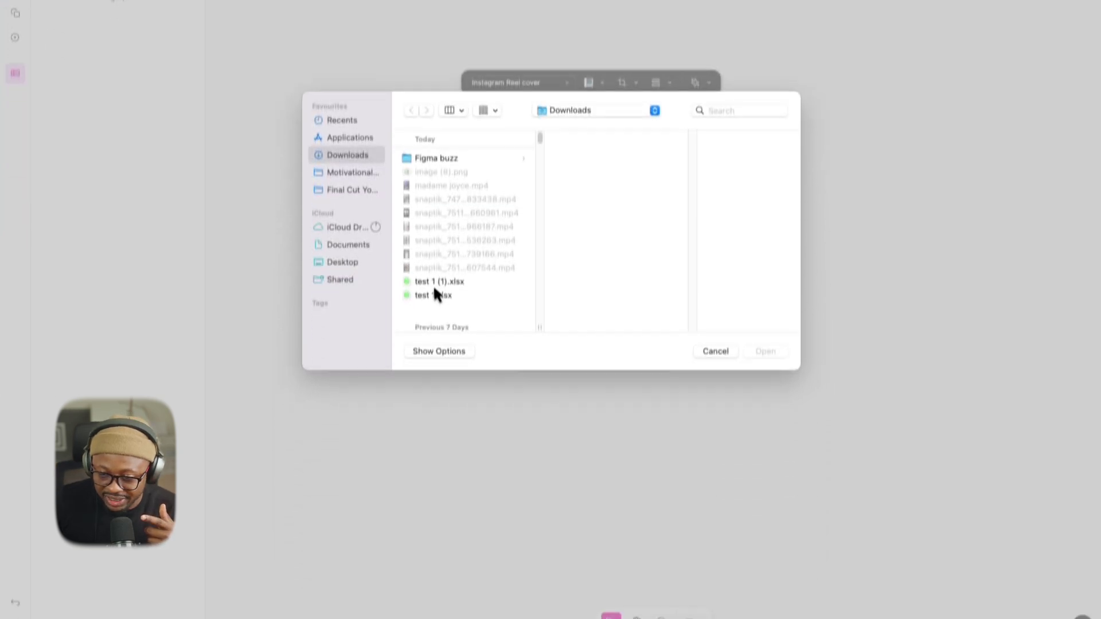
left_click(437, 258)
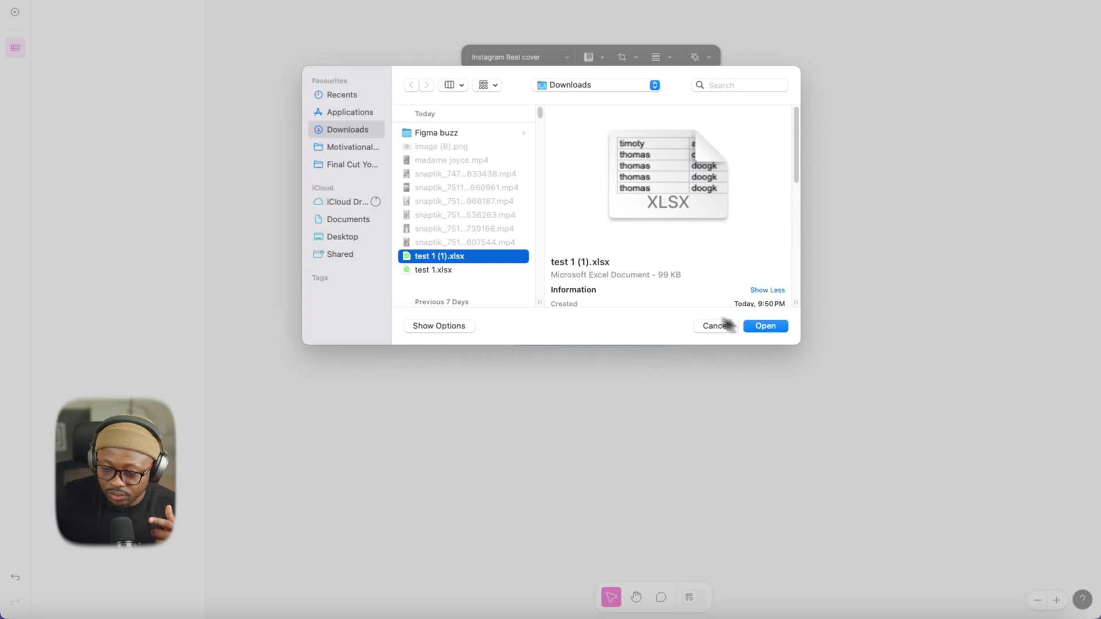
left_click(776, 327)
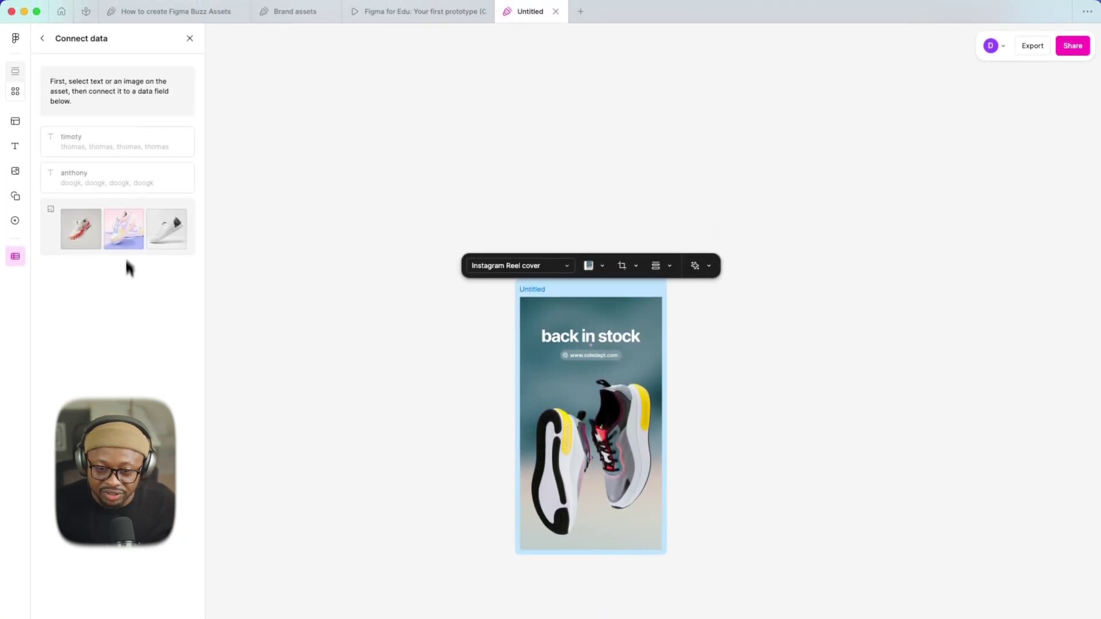
key("super+Tab")
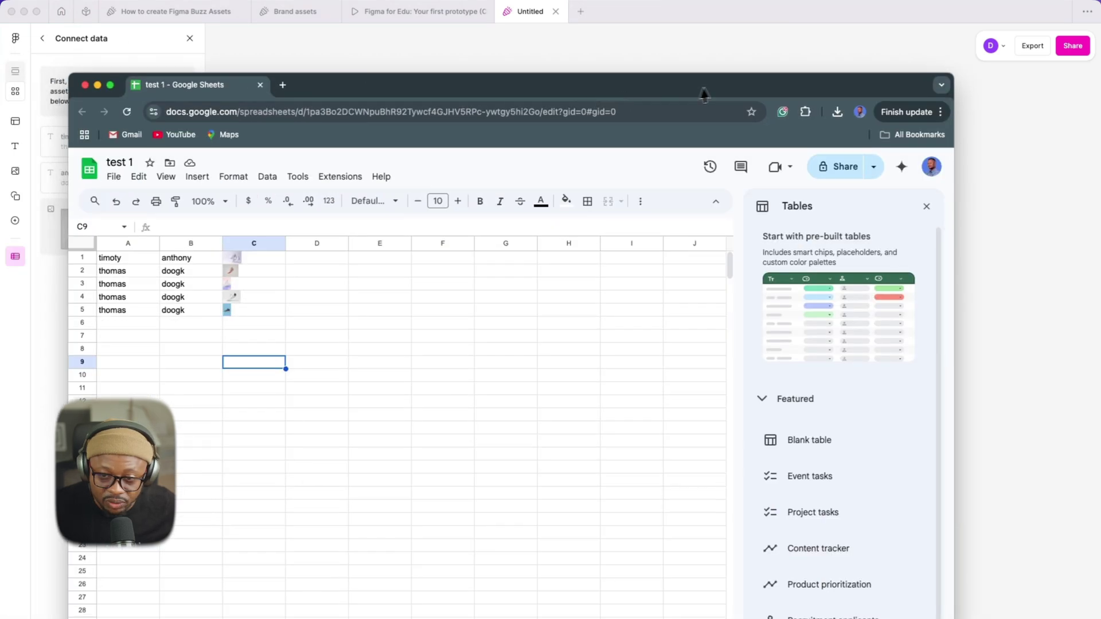
- Check the sheet's A1 timoty, B1 anthony and C1 image cells, then return to Figma Buzz
left_click_drag(703, 93, 735, 60)
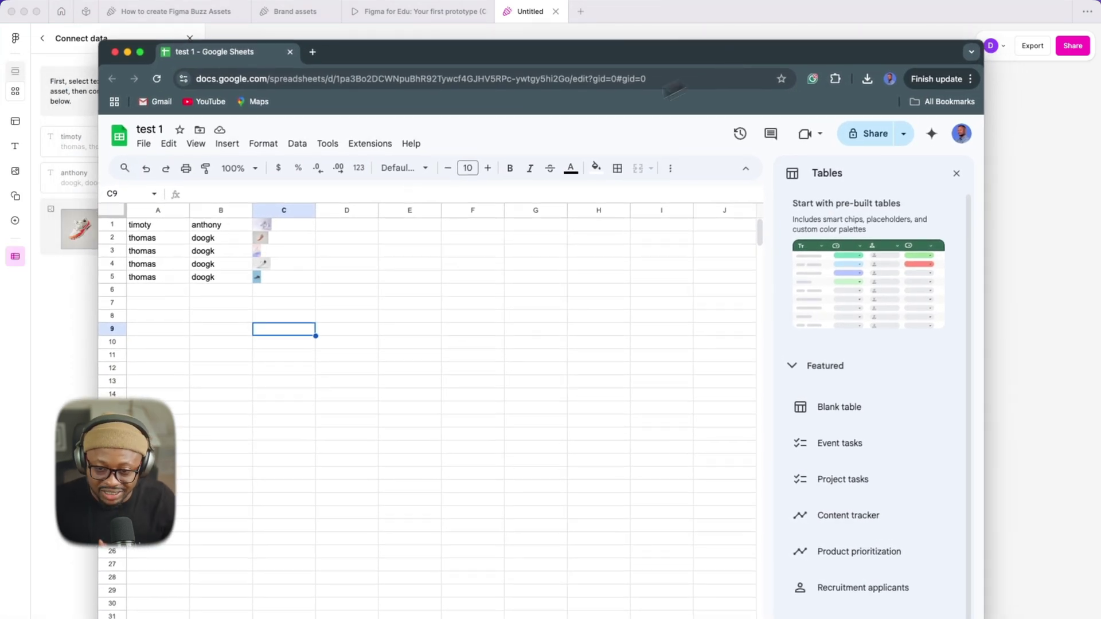
left_click(145, 227)
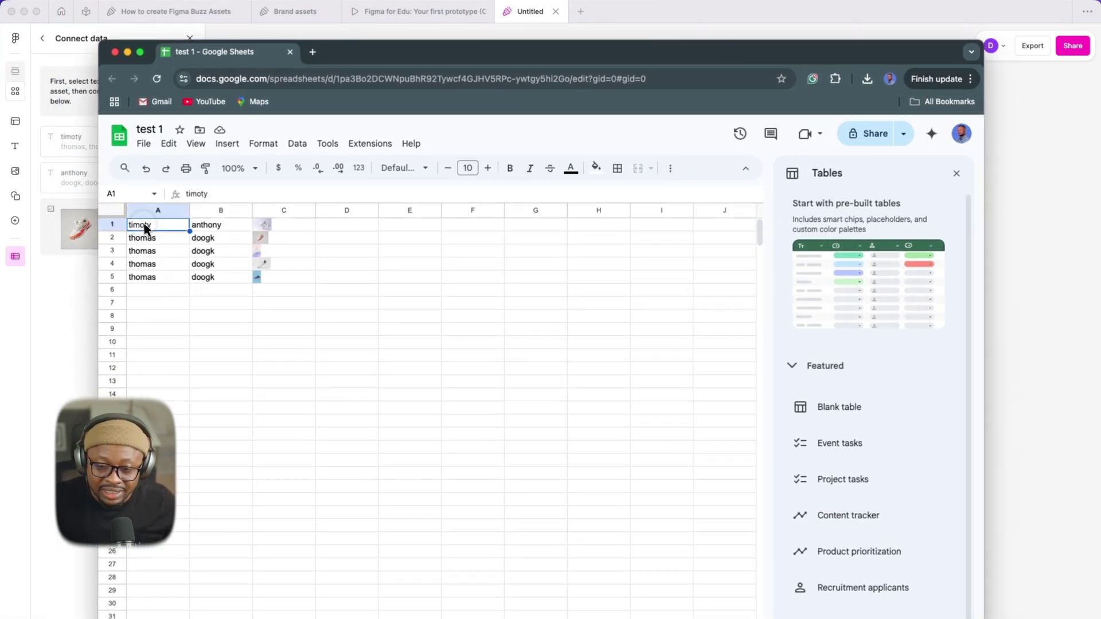
left_click(220, 223)
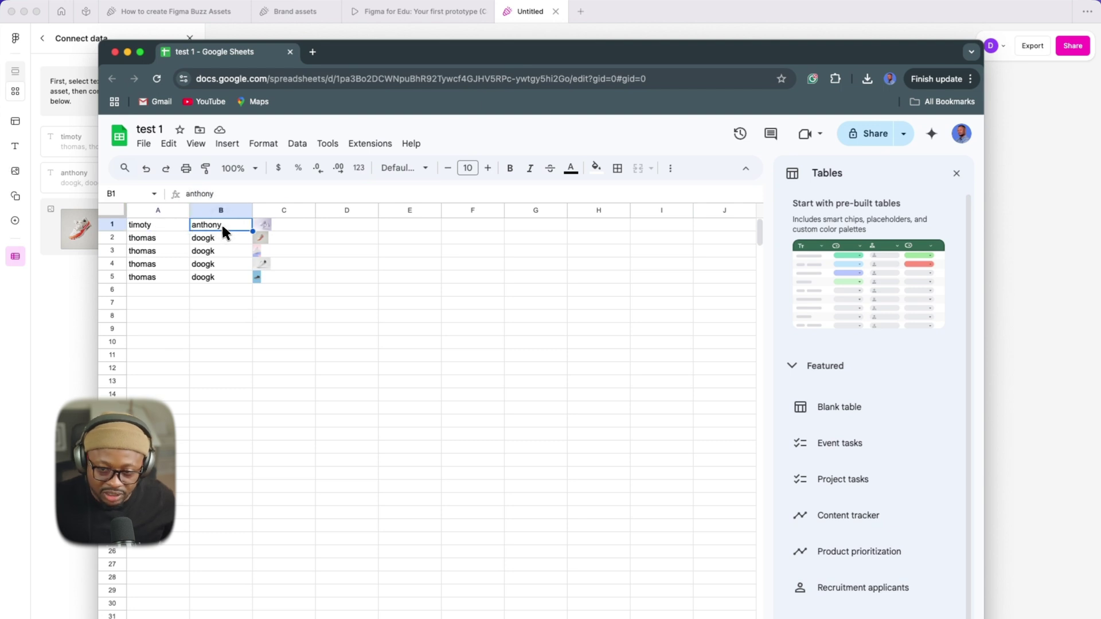
left_click(287, 223)
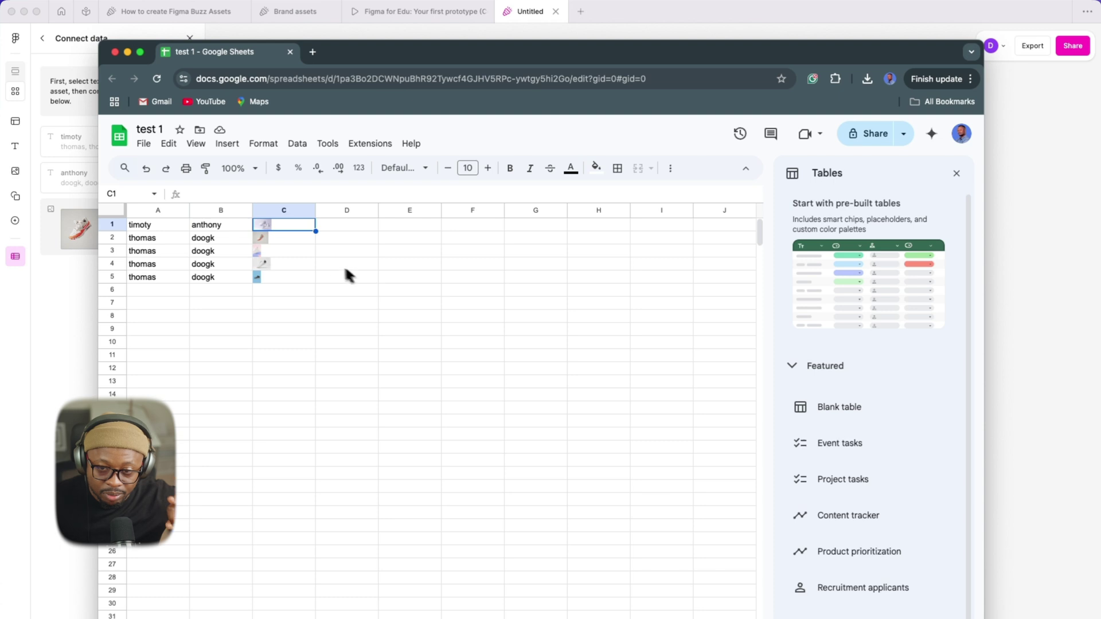
key("super+Tab")
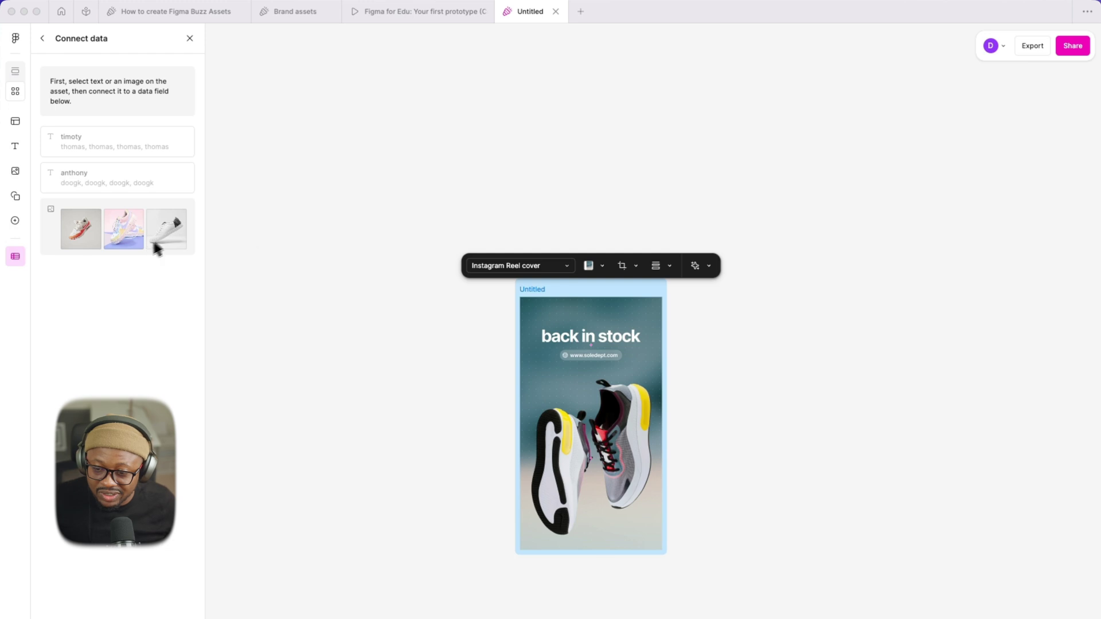
- Select the Reel cover's shoe photo and link it to the spreadsheet's image field
left_click(640, 310)
left_click(425, 218)
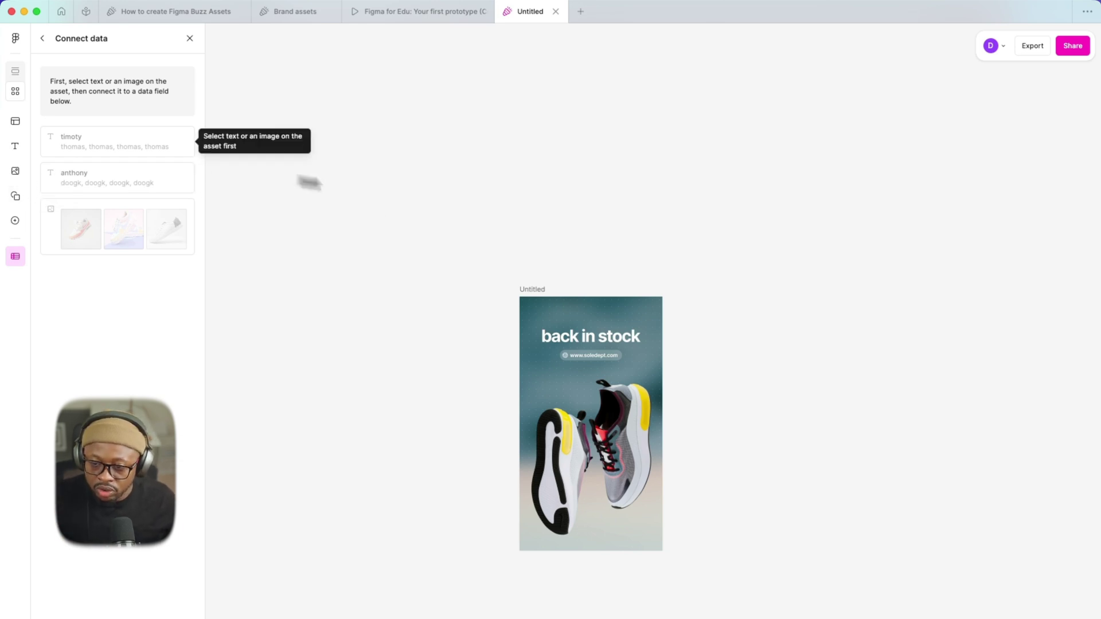
left_click_drag(513, 281, 506, 212)
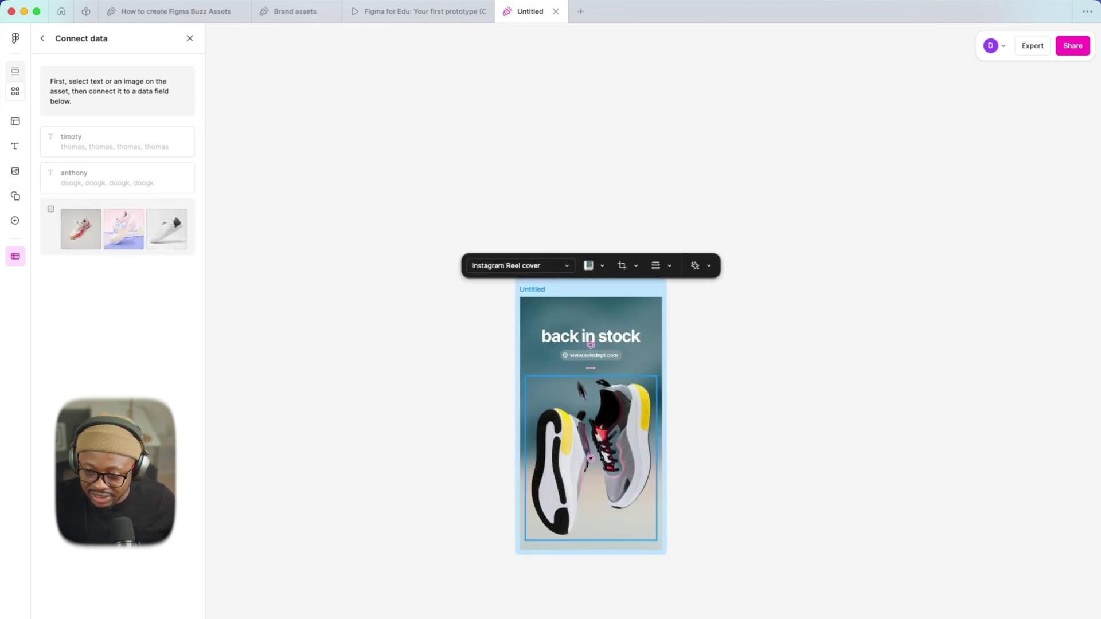
left_click(693, 450)
left_click(577, 471)
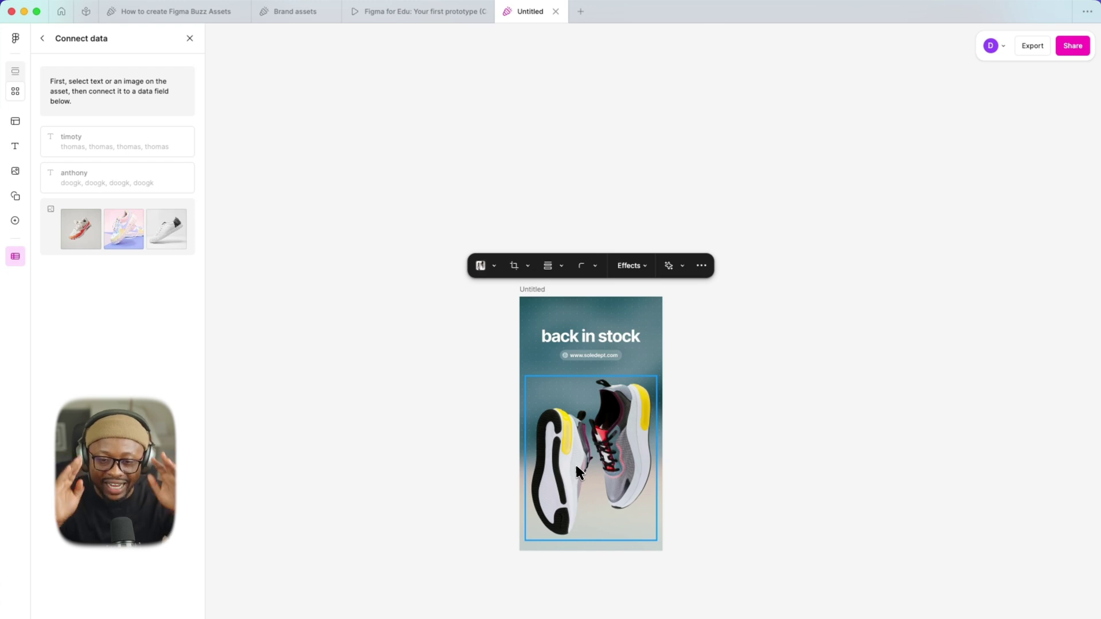
left_click(613, 340)
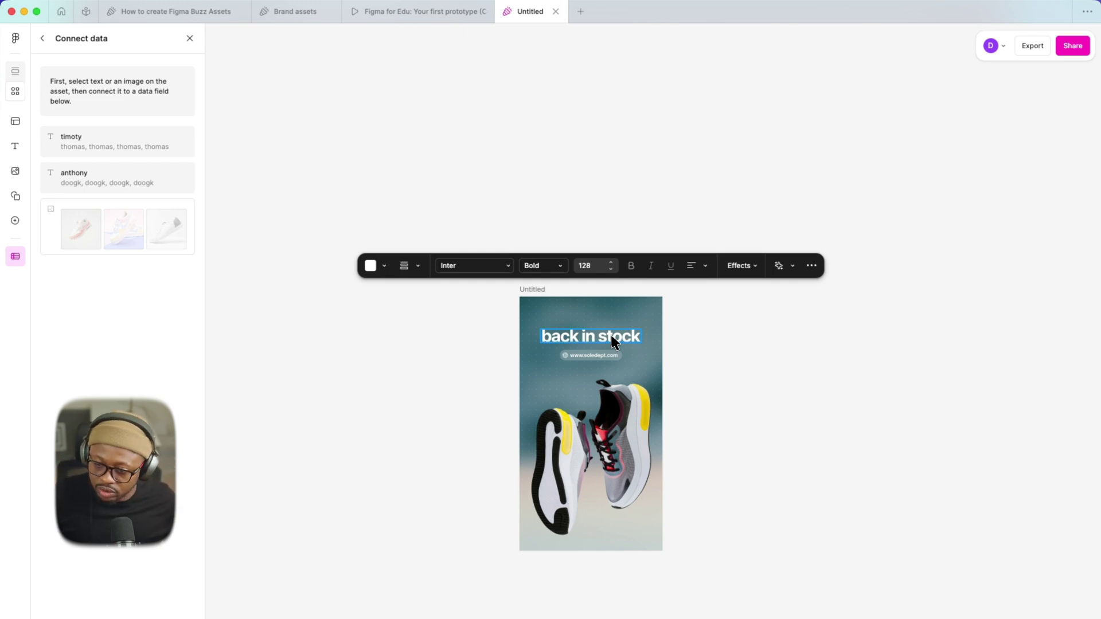
left_click(616, 455)
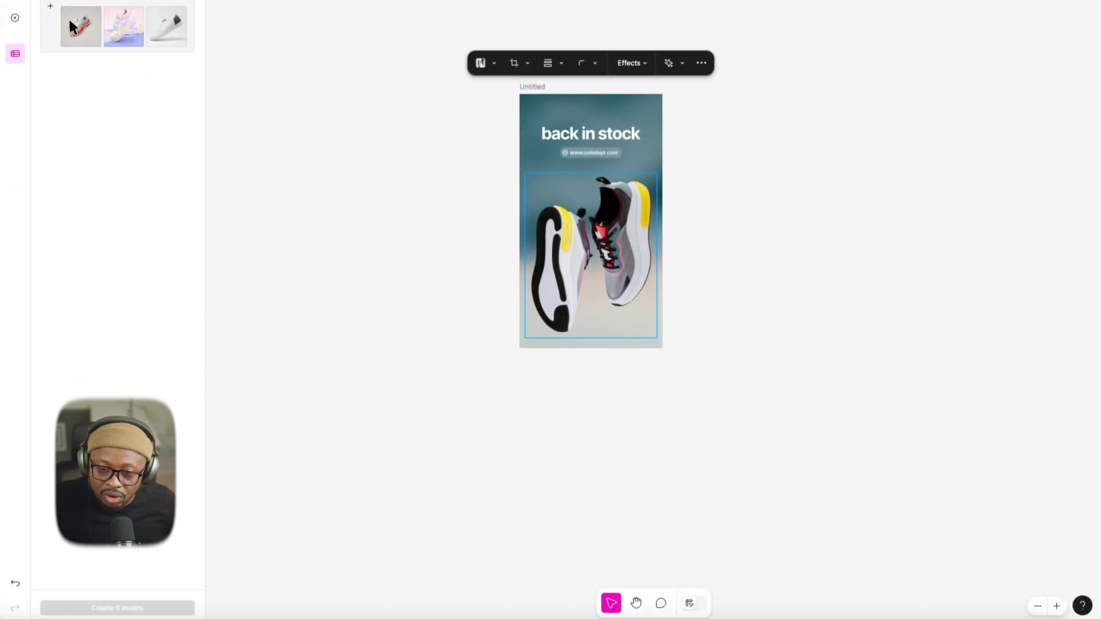
left_click(64, 17)
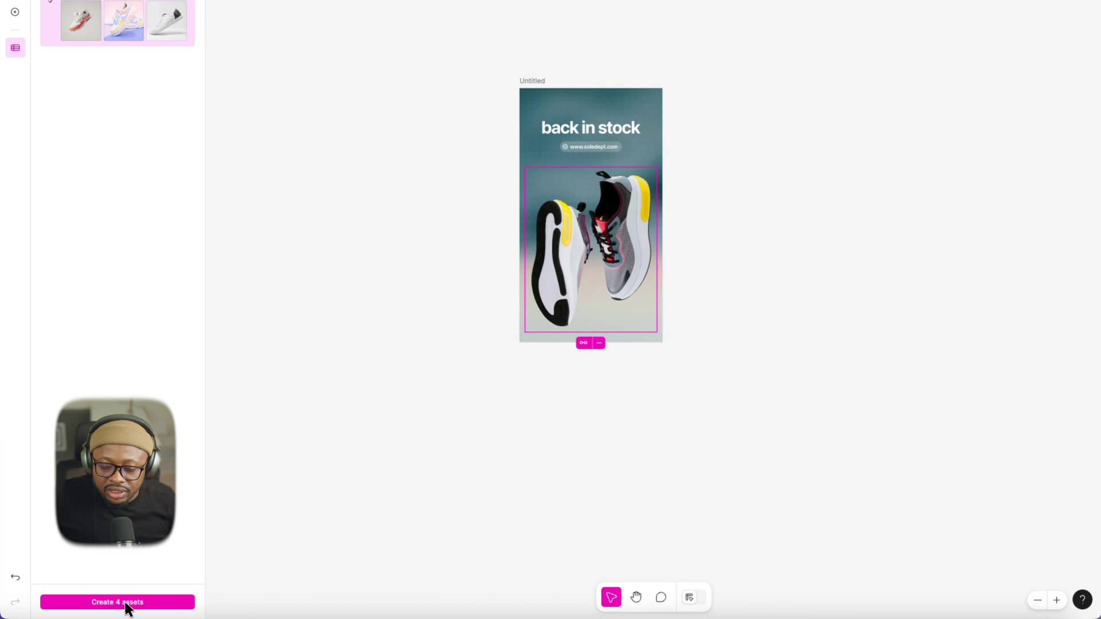
- Create 4 assets from the spreadsheet, giving each back in stock cover a different shoe image
left_click(128, 603)
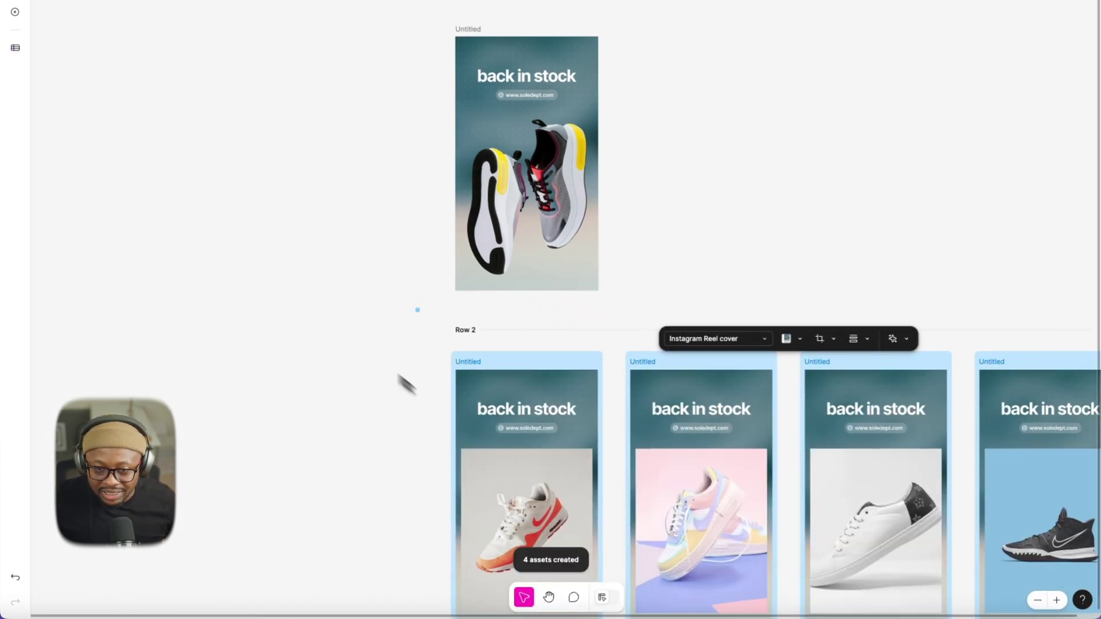
- Bring the four new Row 2 covers into view and deselect them
left_click_drag(402, 375, 179, 199)
scroll(180, 199, "down", 2)
left_click(639, 54)
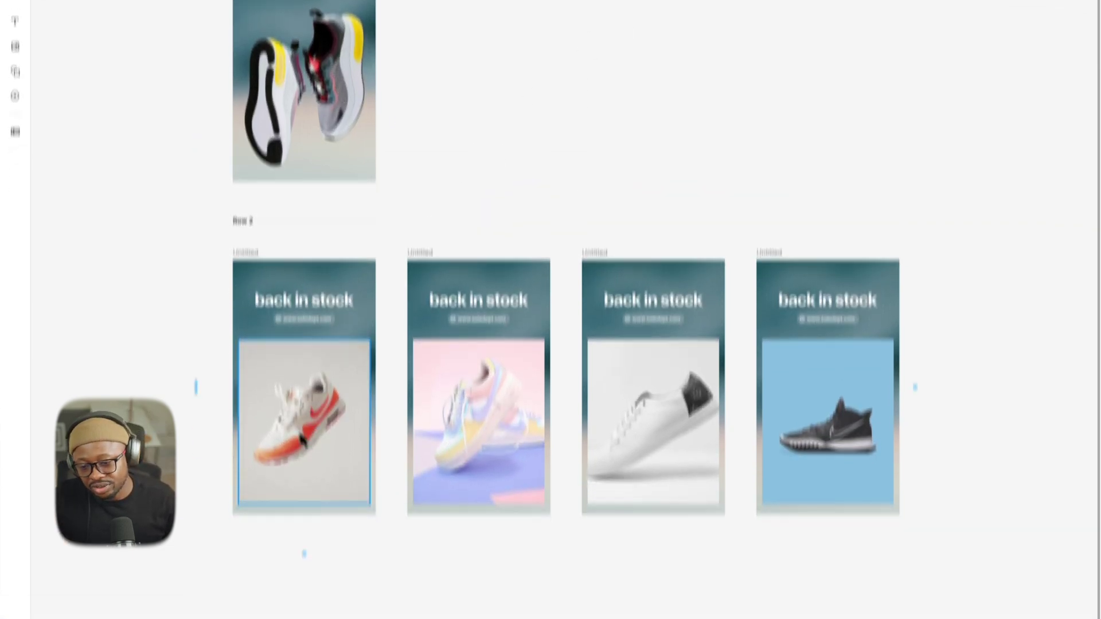
- Survey the canvas, then reopen the Bulk create options from the left sidebar
left_click_drag(953, 529, 226, 456)
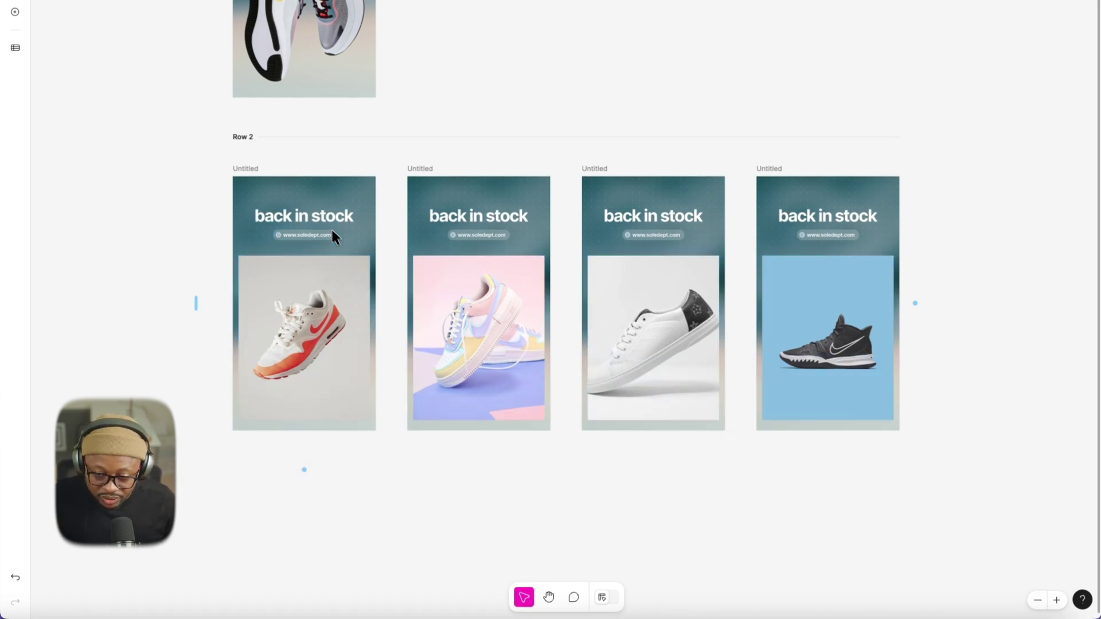
scroll(348, 305, "down", 3)
scroll(347, 304, "up", 2)
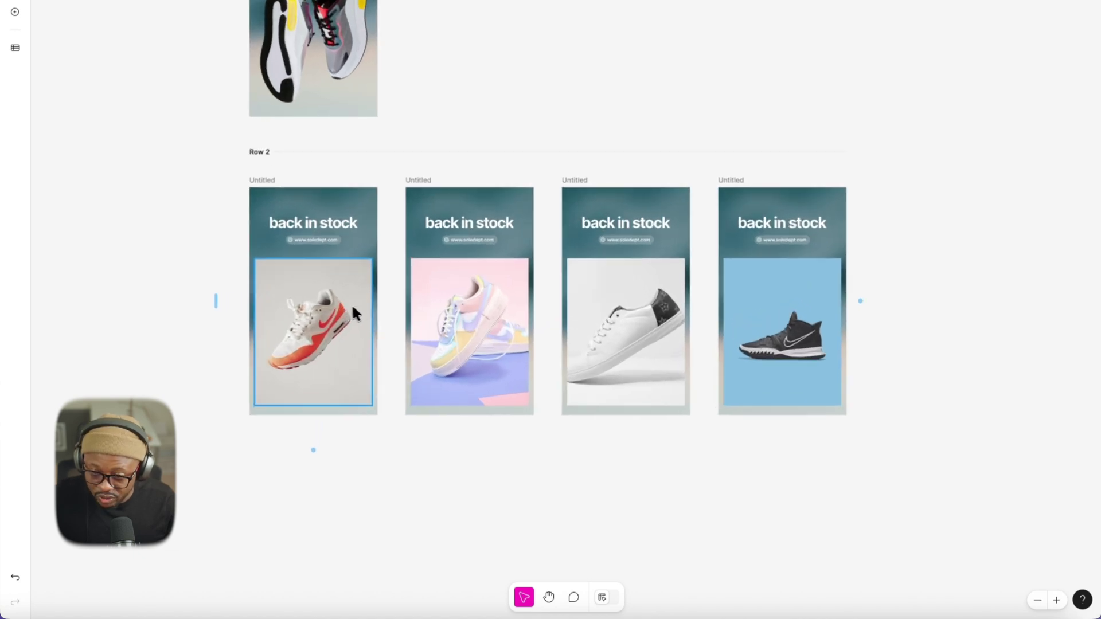
scroll(314, 284, "up", 3)
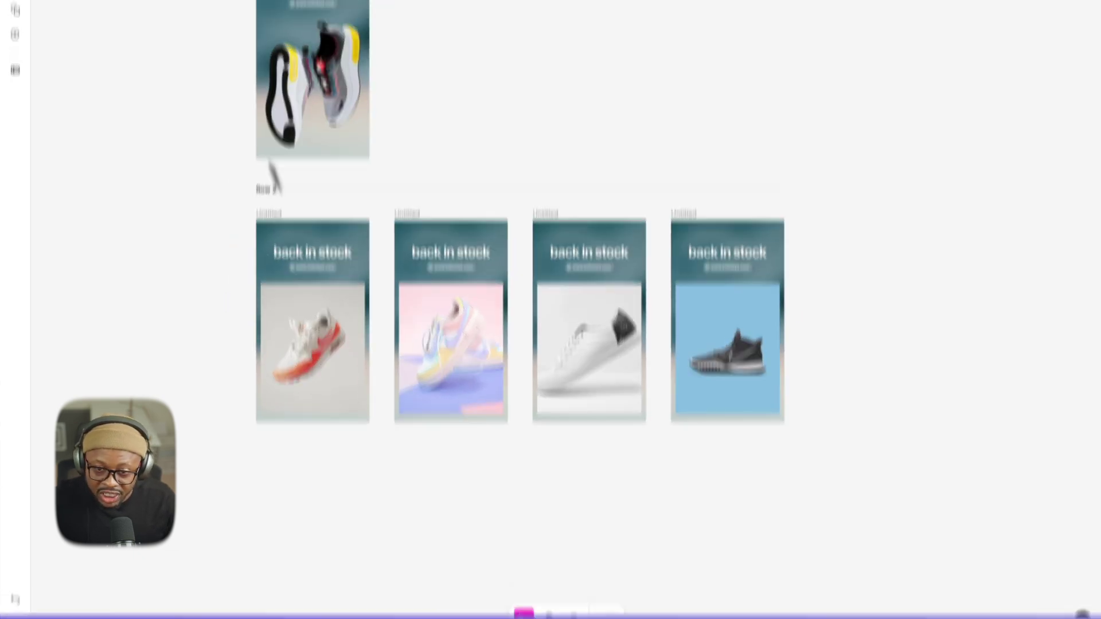
left_click(15, 257)
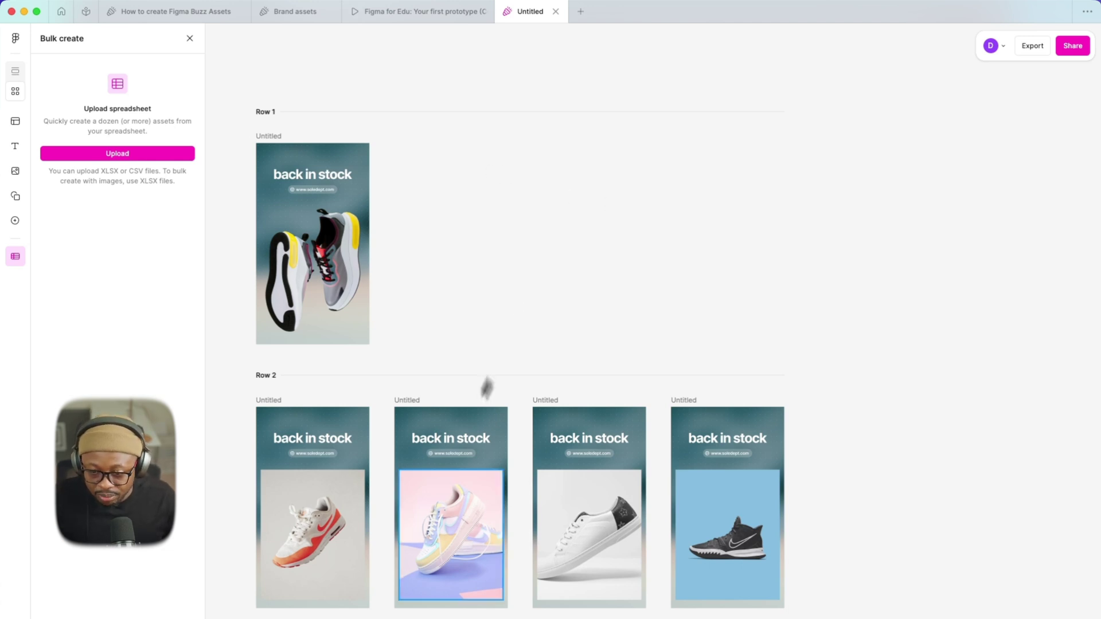
- Replace the first two Row 2 headlines with random text 'dsfkl/jsdkl/fjkm' and 'dfgbdfvbdf'
scroll(307, 493, "up", 3)
double_click(324, 379)
type("dsfkl/jsdkl/fjkmlsdf")
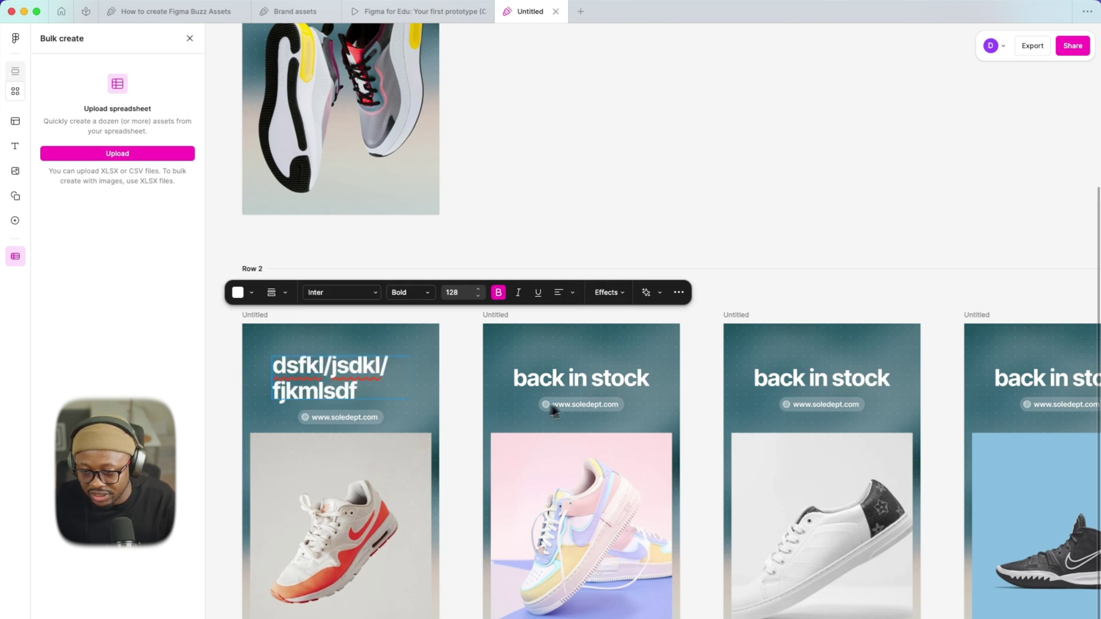
left_click(589, 379)
type("dfgbdfvbdf")
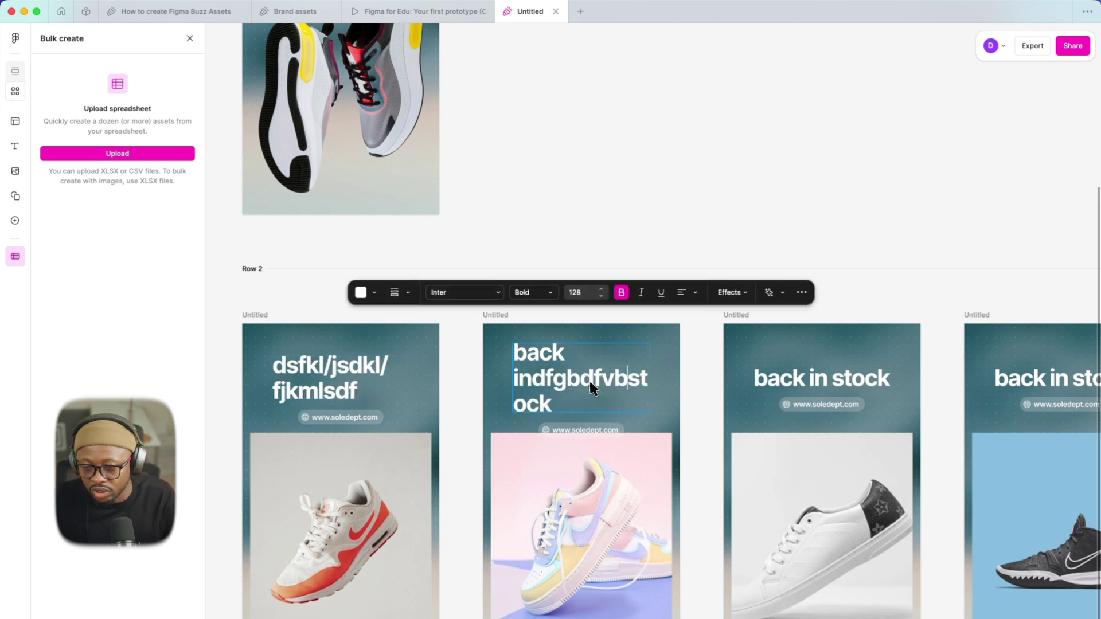
- Enter and leave the Row 1 headline unchanged as 'back in stock', then deselect that cover
scroll(545, 259, "up", 5)
double_click(374, 163)
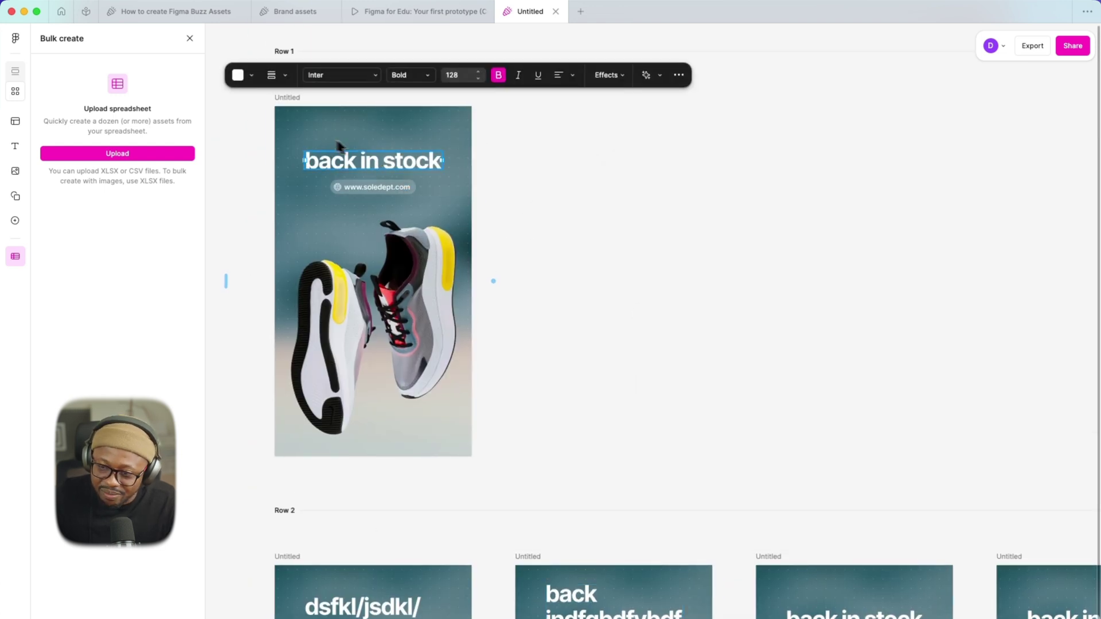
left_click(596, 156)
left_click(313, 108)
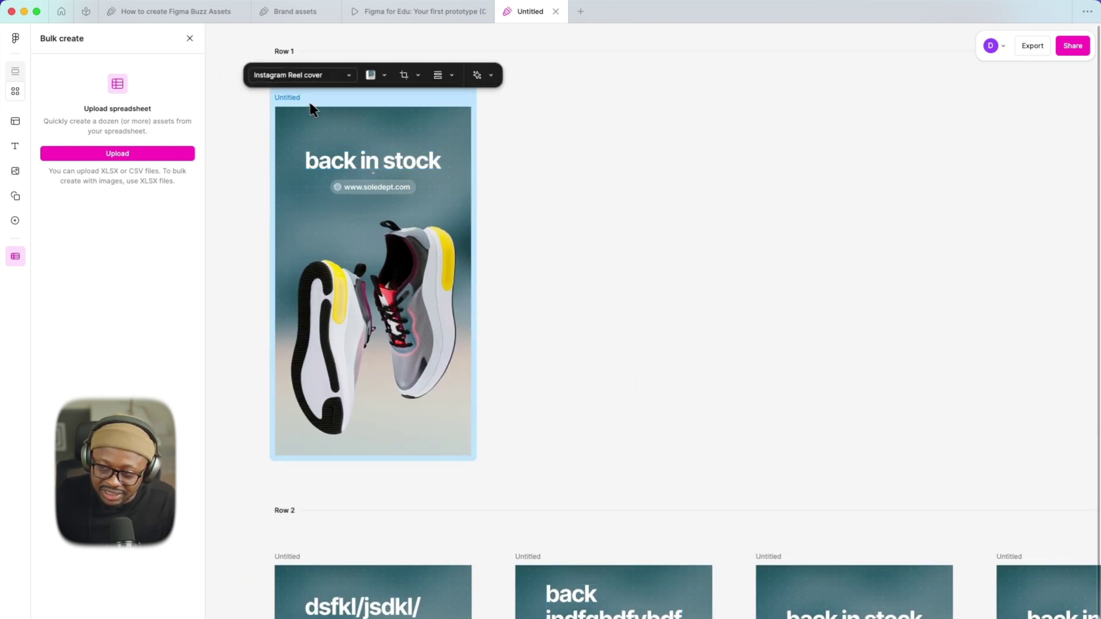
left_click(703, 151)
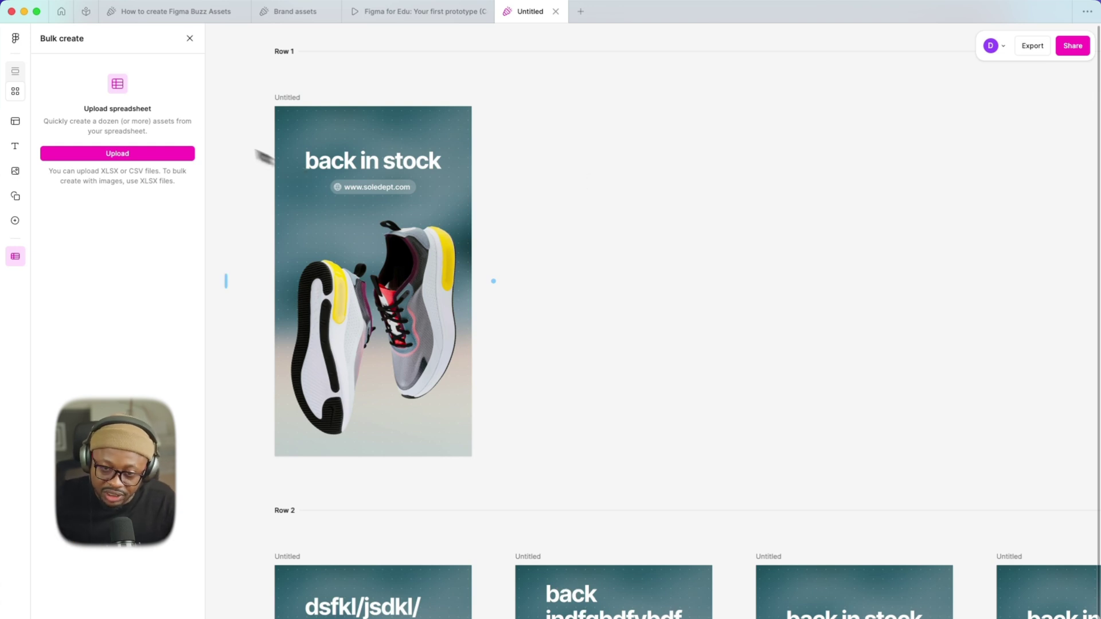
- Toggle between single-asset and grid views, close Bulk create, and return to single view
left_click(13, 72)
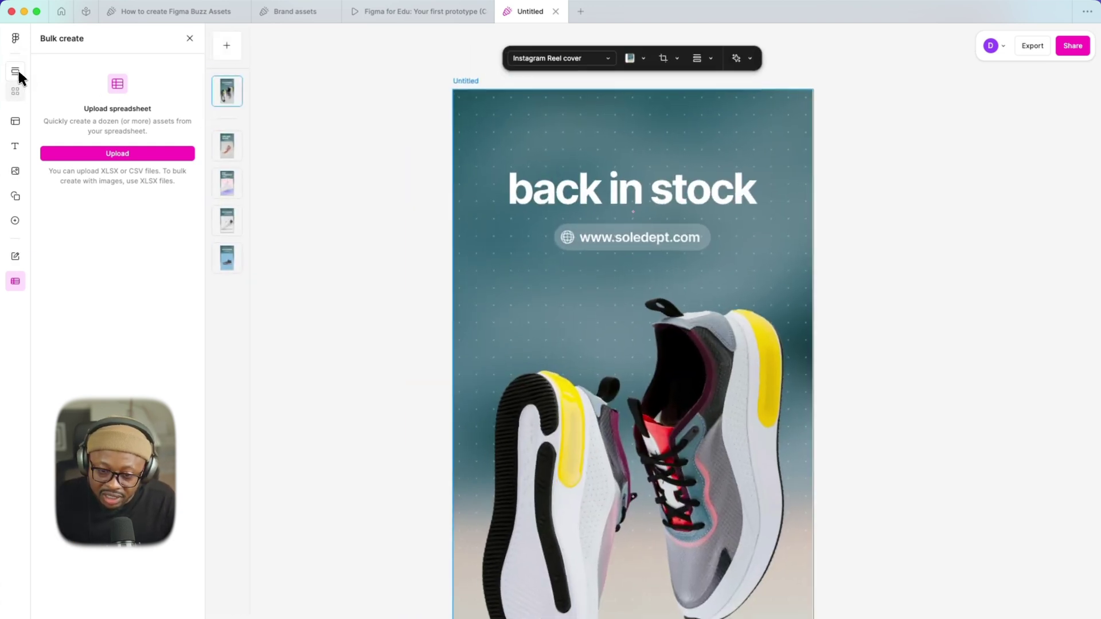
left_click(15, 93)
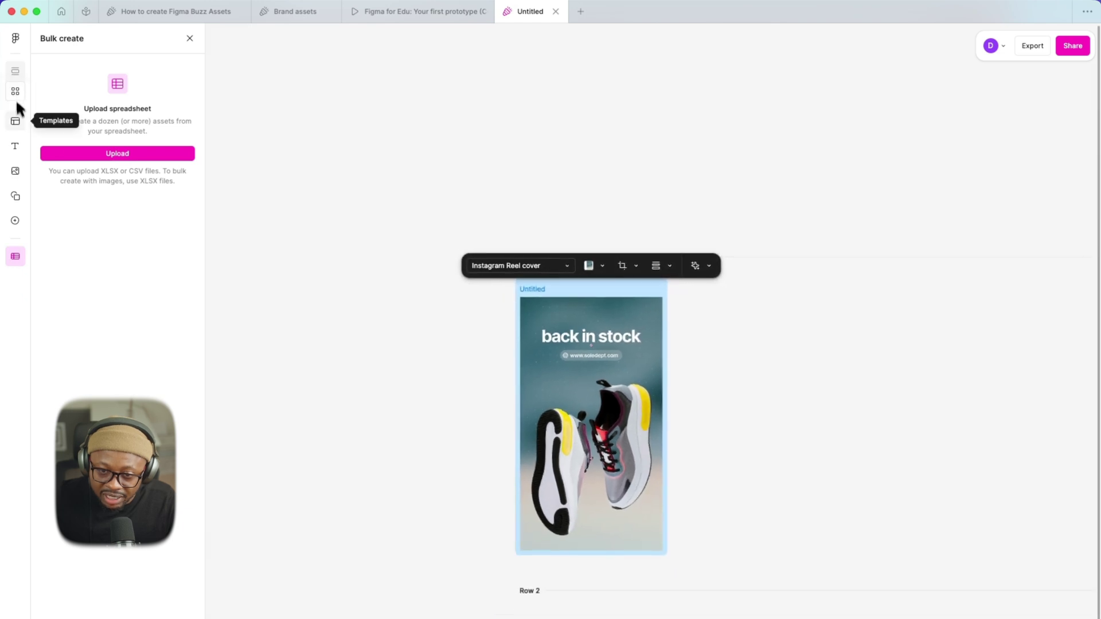
left_click(189, 38)
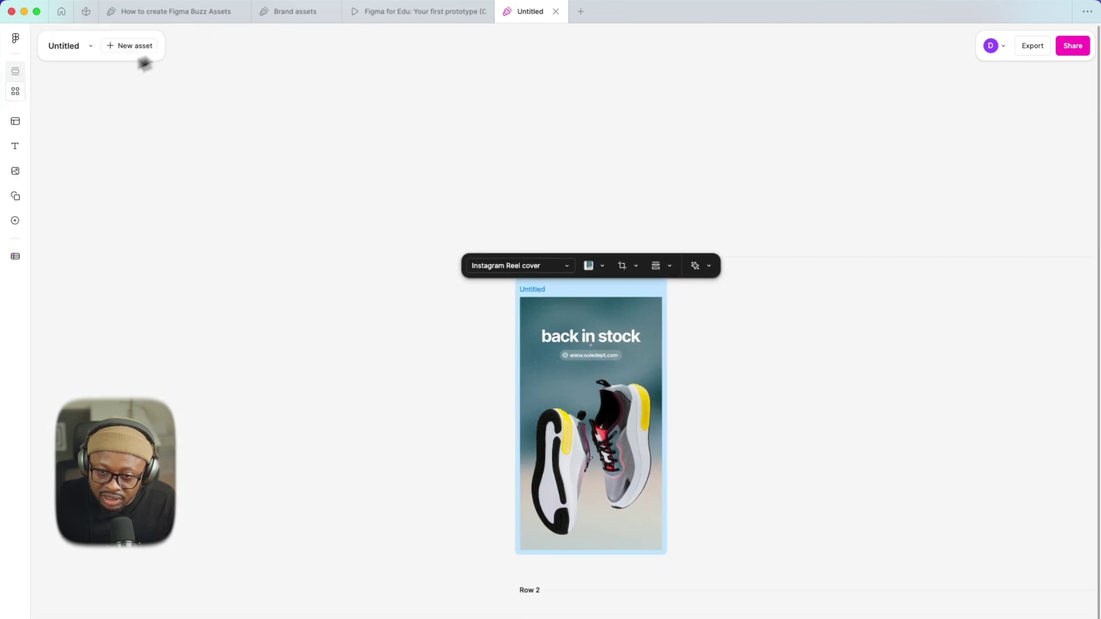
left_click(15, 71)
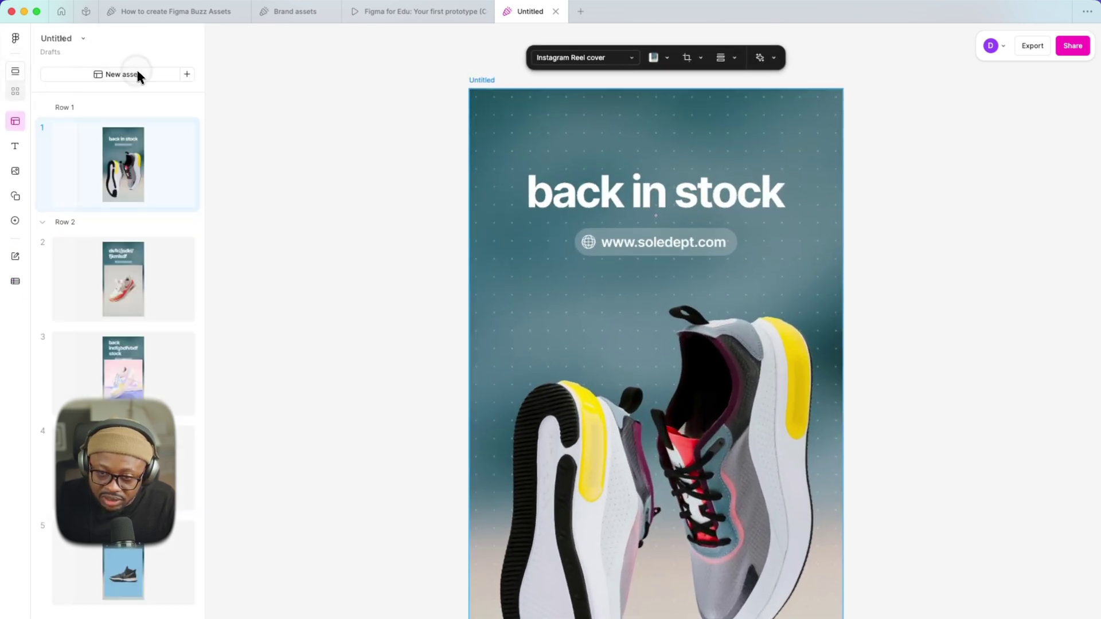
- Browse New asset templates, checking the team's templates before returning to Figma's templates
left_click(136, 68)
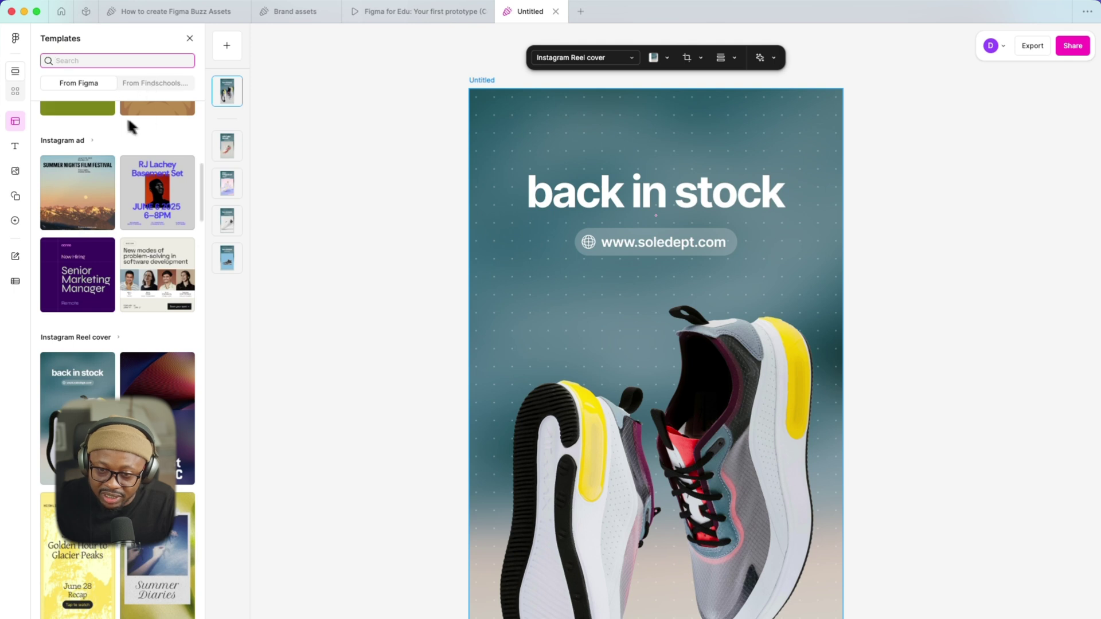
left_click(124, 85)
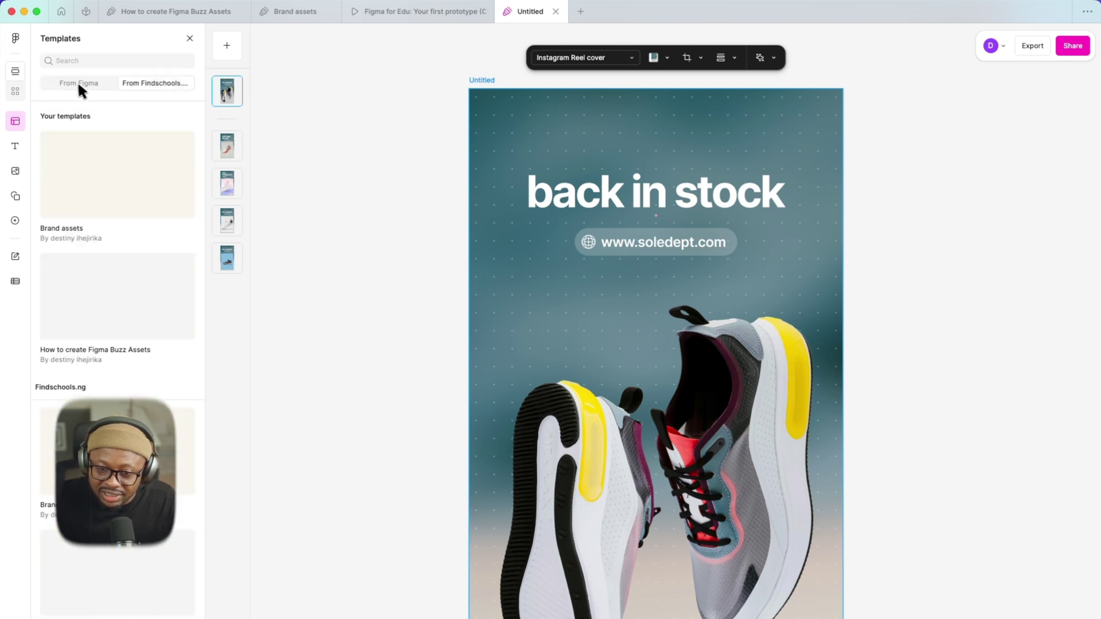
mouse_move(104, 171)
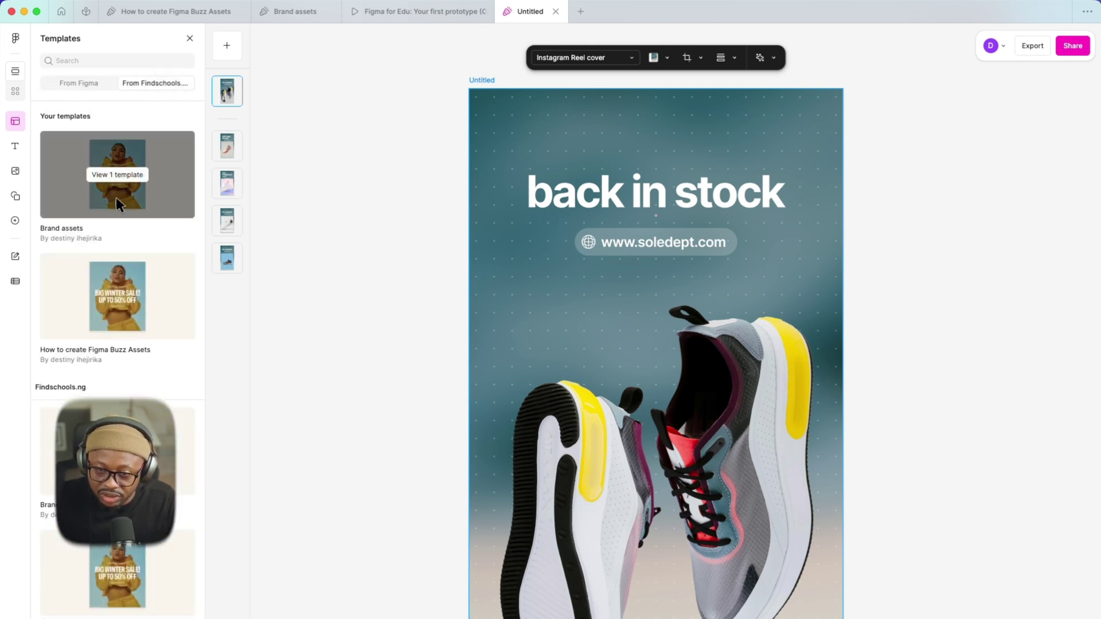
left_click(86, 84)
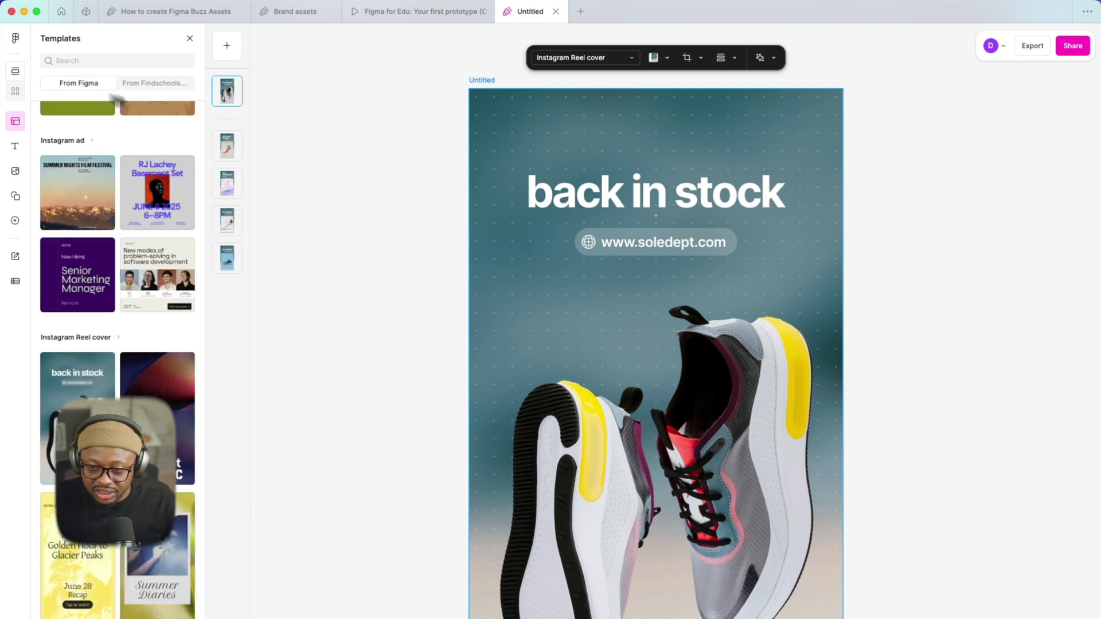